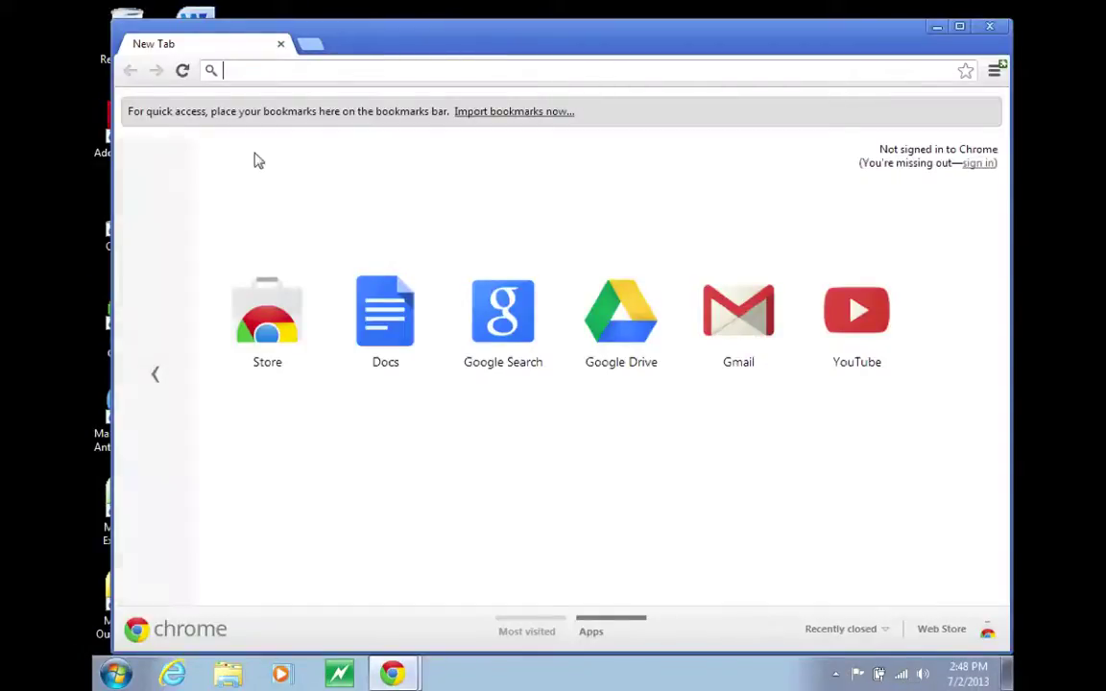
pyautogui.write('www.equi')
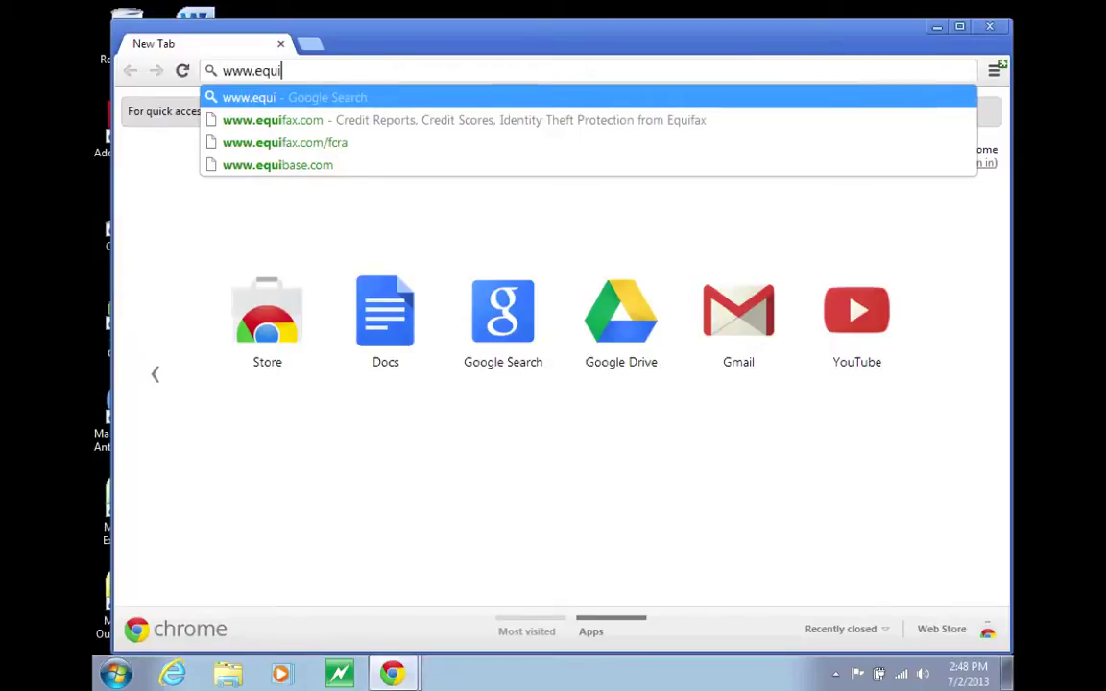
pyautogui.write('pmybiz.com')
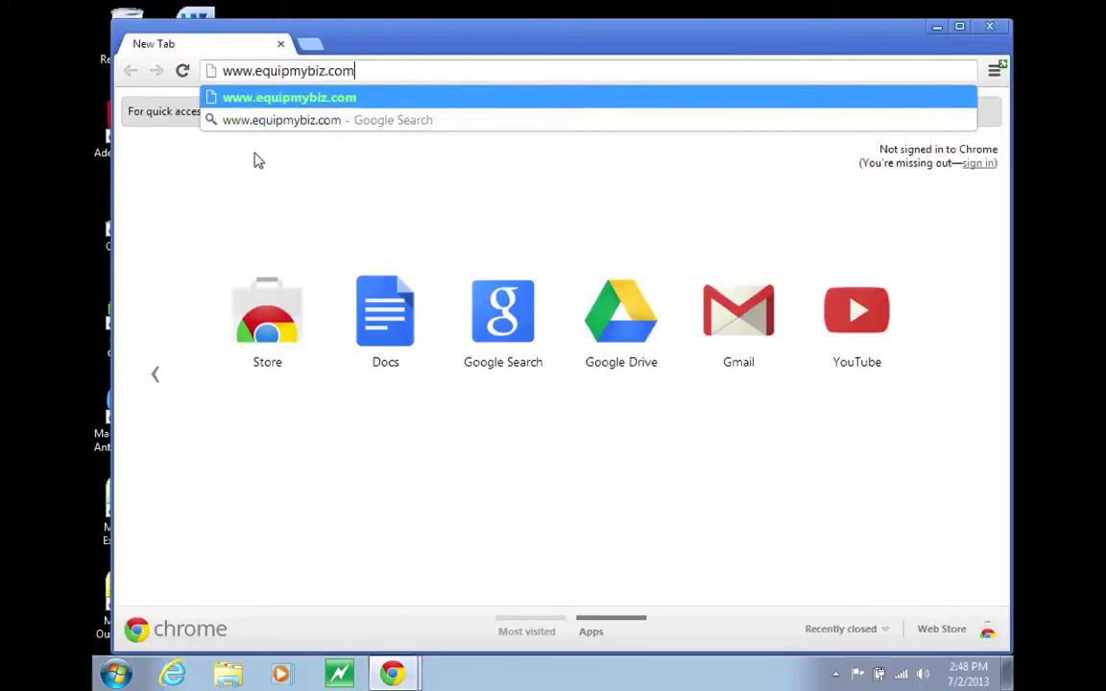
pyautogui.press('Return')
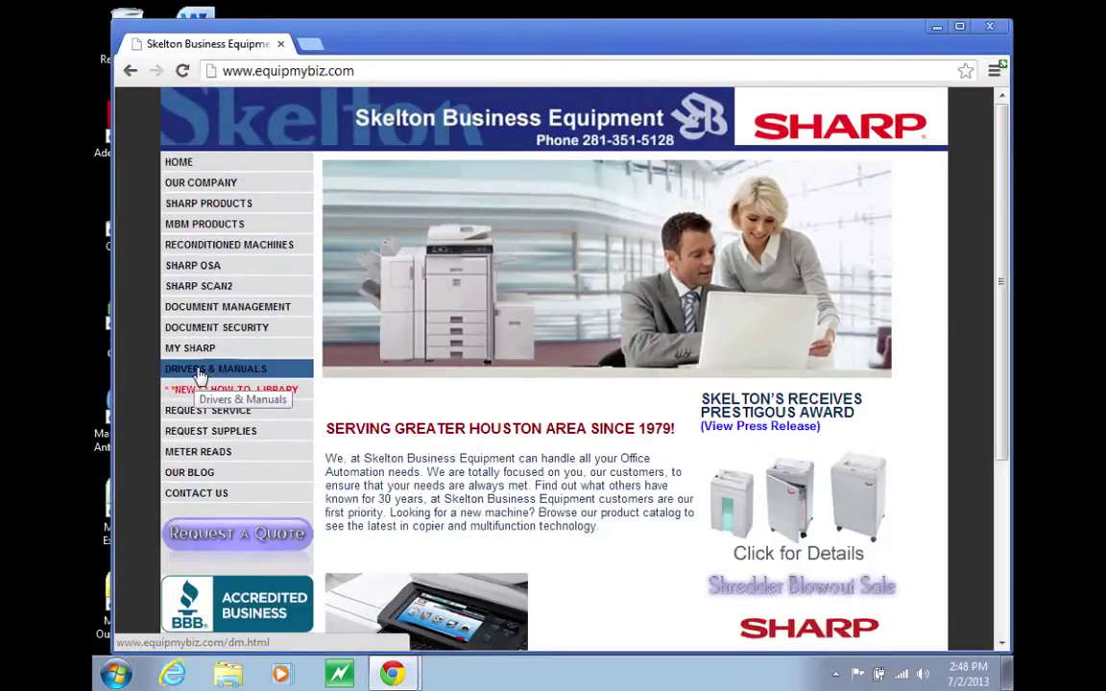
pyautogui.click(197, 369)
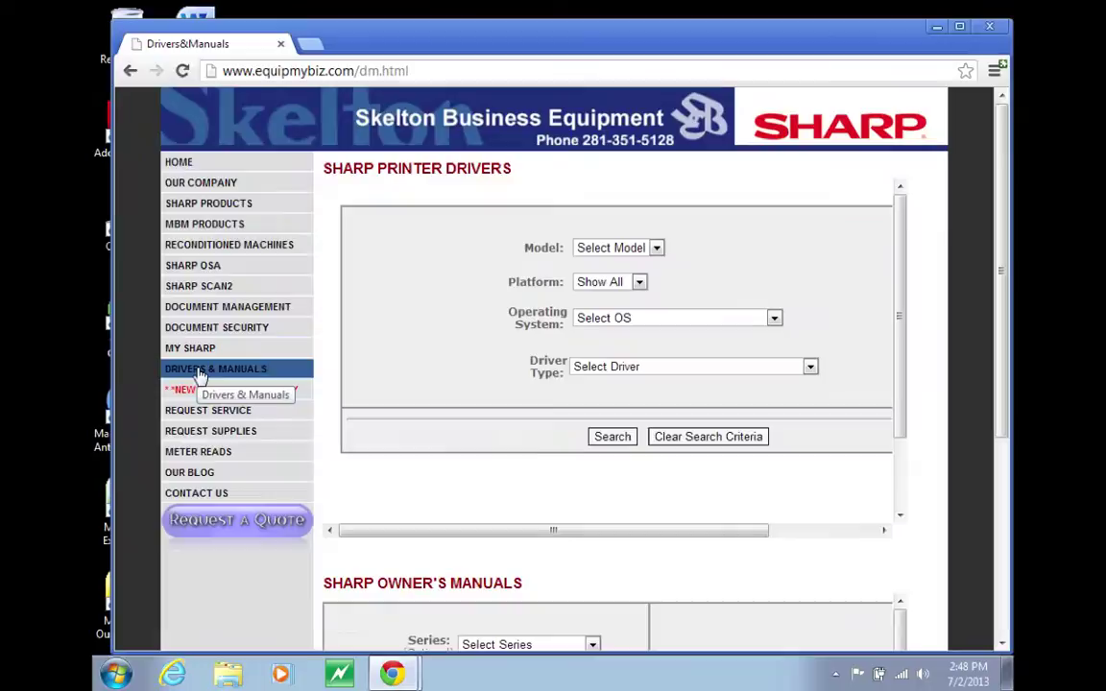
# - Set the printer driver search to model MX-2640N and platform Microsoft
pyautogui.click(657, 248)
pyautogui.moveTo(657, 288); pyautogui.dragTo(660, 415)
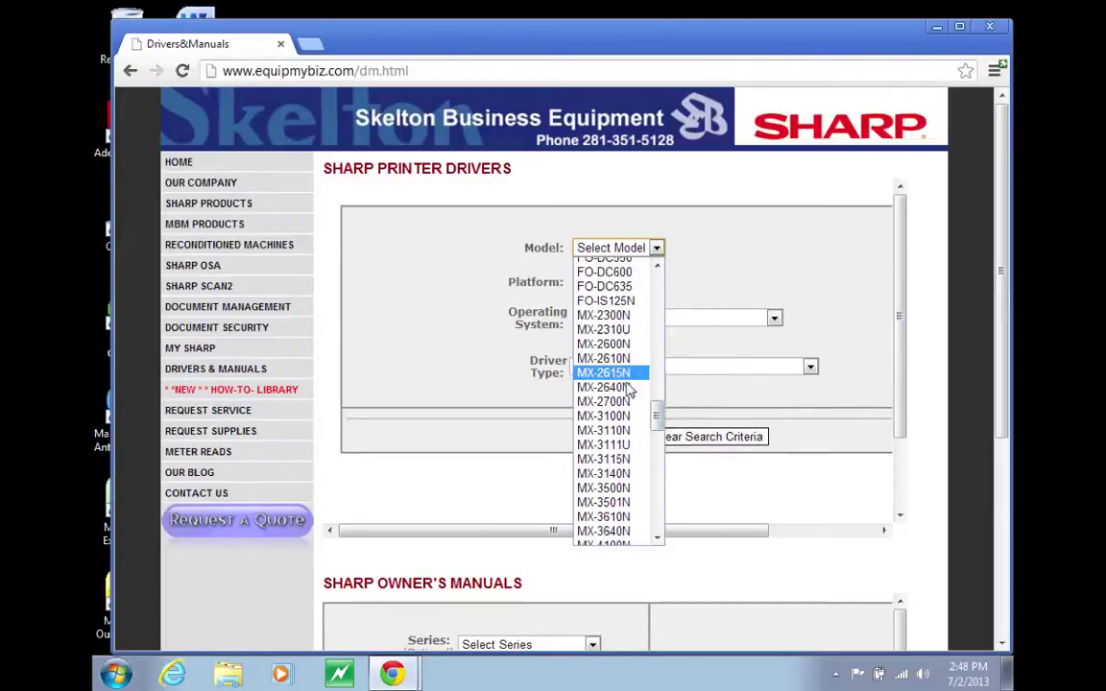
pyautogui.click(620, 387)
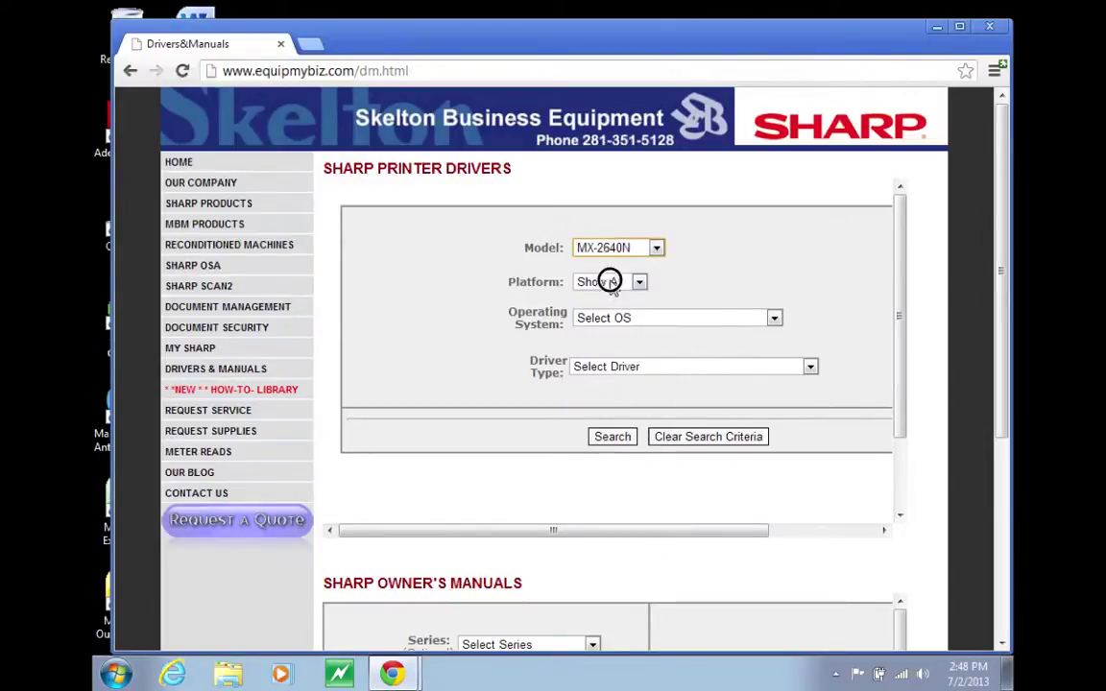
pyautogui.click(611, 282)
pyautogui.click(605, 371)
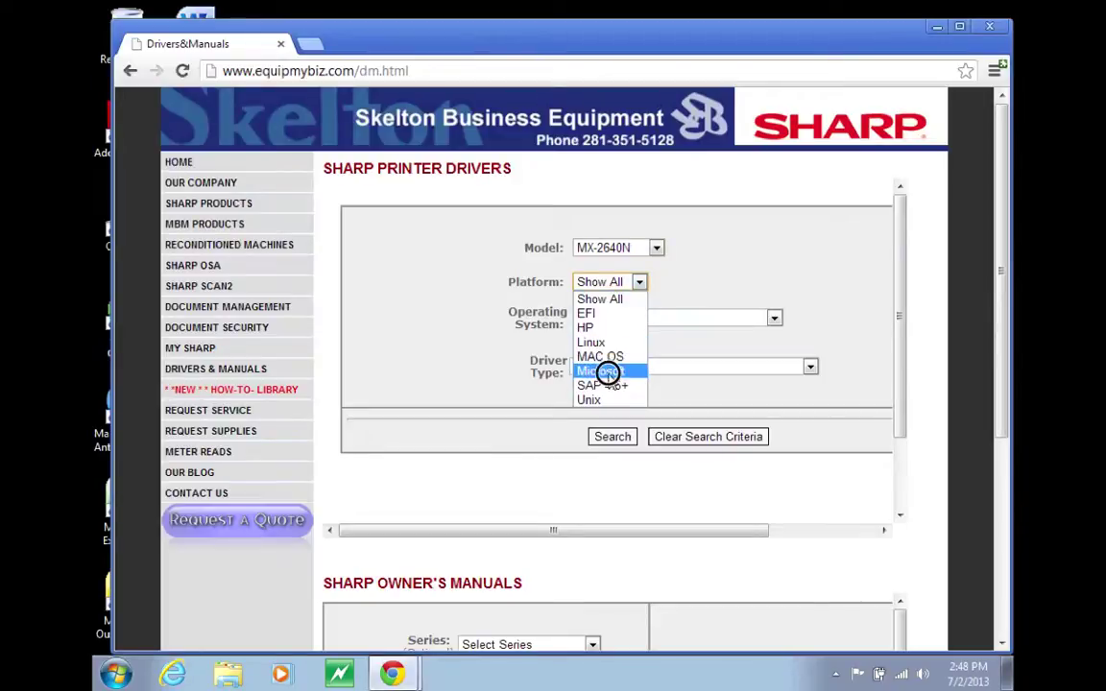
# - Check the Windows edition and system type in the computer's system properties, and close the window
pyautogui.click(672, 319)
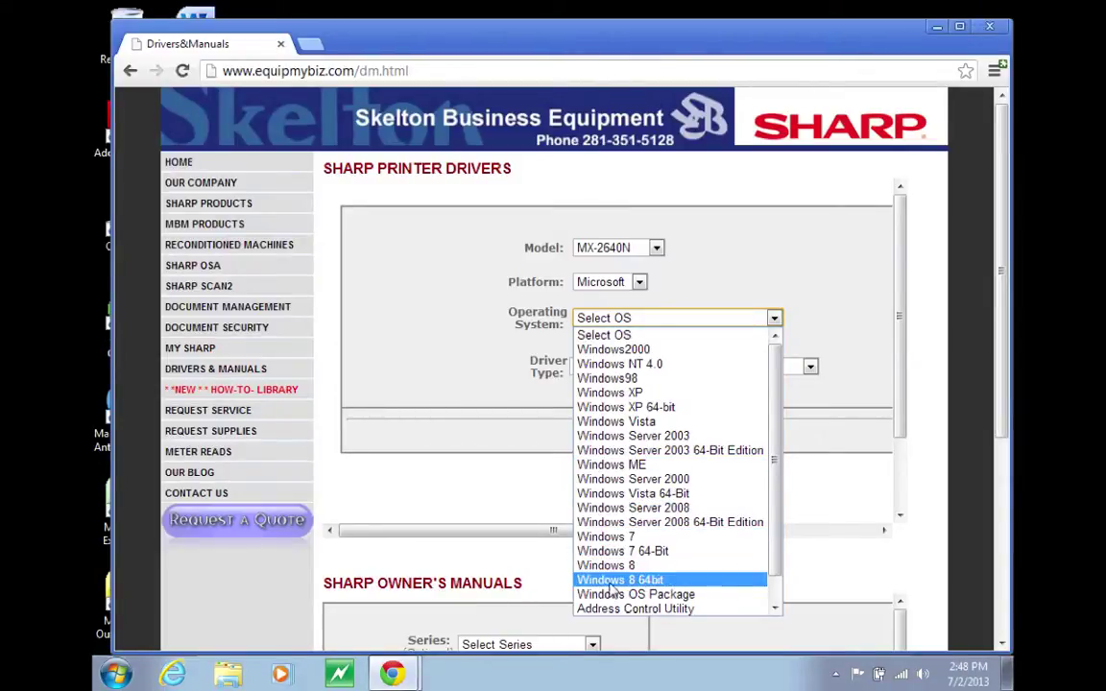
pyautogui.click(115, 677)
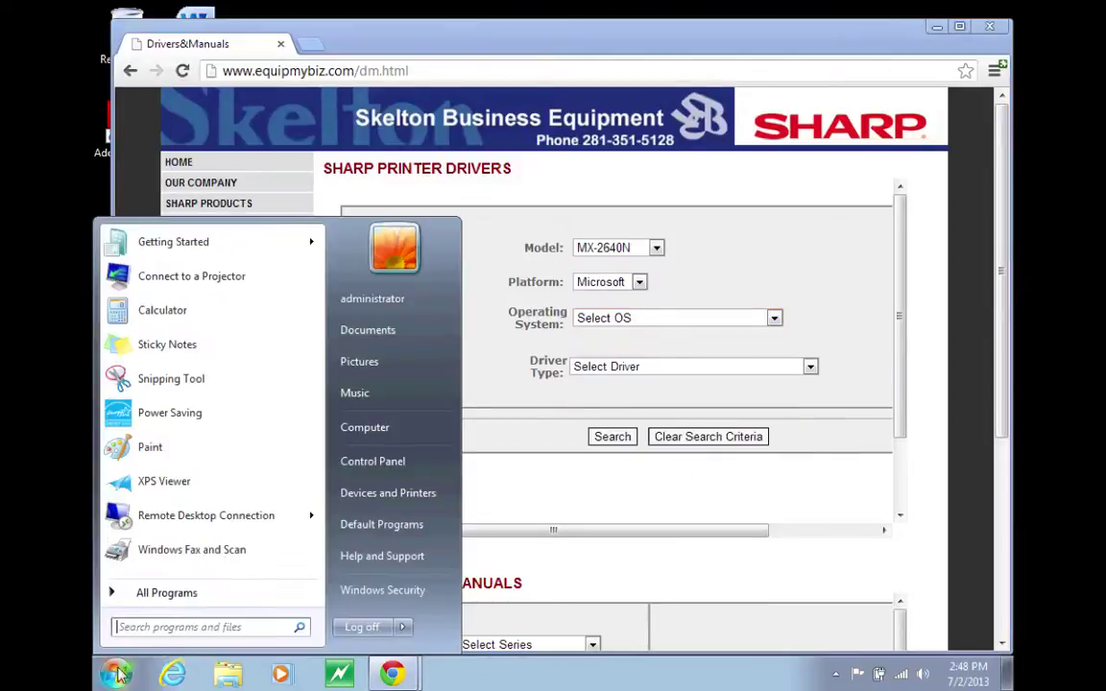
pyautogui.rightClick(402, 436)
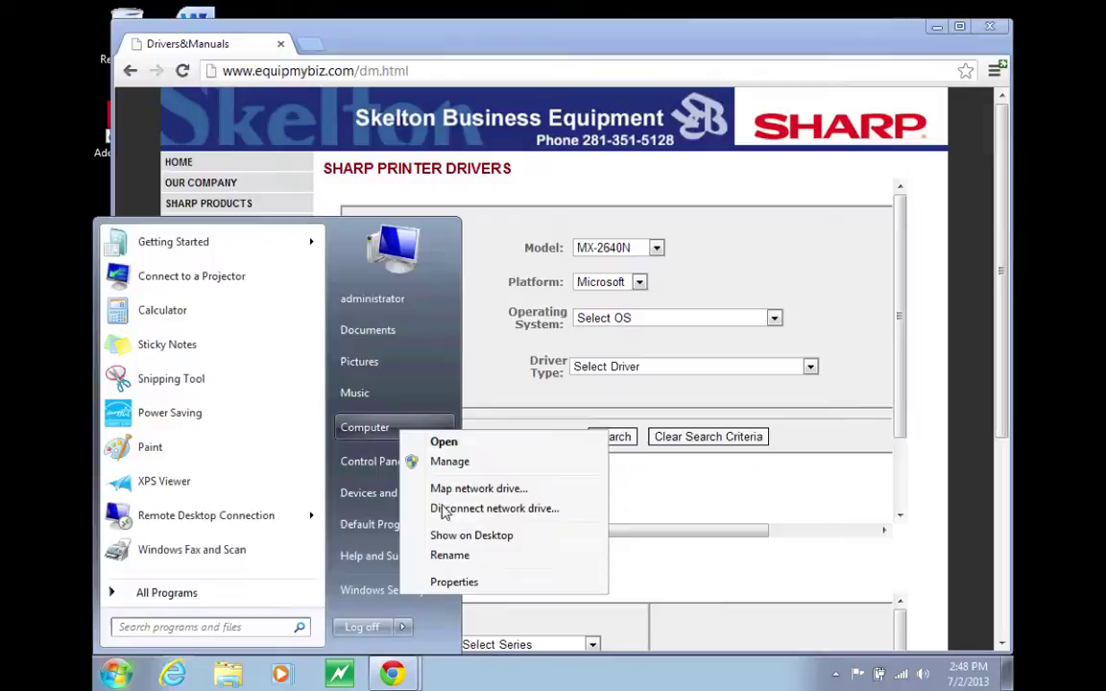
pyautogui.click(455, 583)
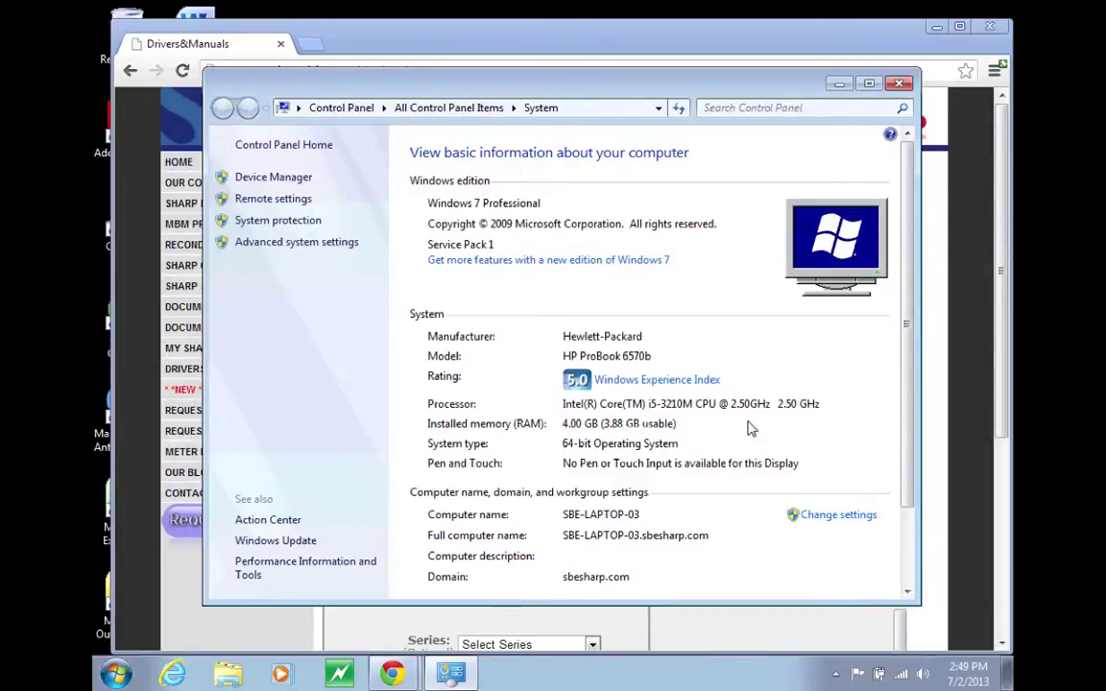
pyautogui.click(898, 83)
# - Search for drivers with operating system Windows 7 64-Bit and driver type PCL6_PS_EnglishUS_64bit_WHQL
pyautogui.click(624, 319)
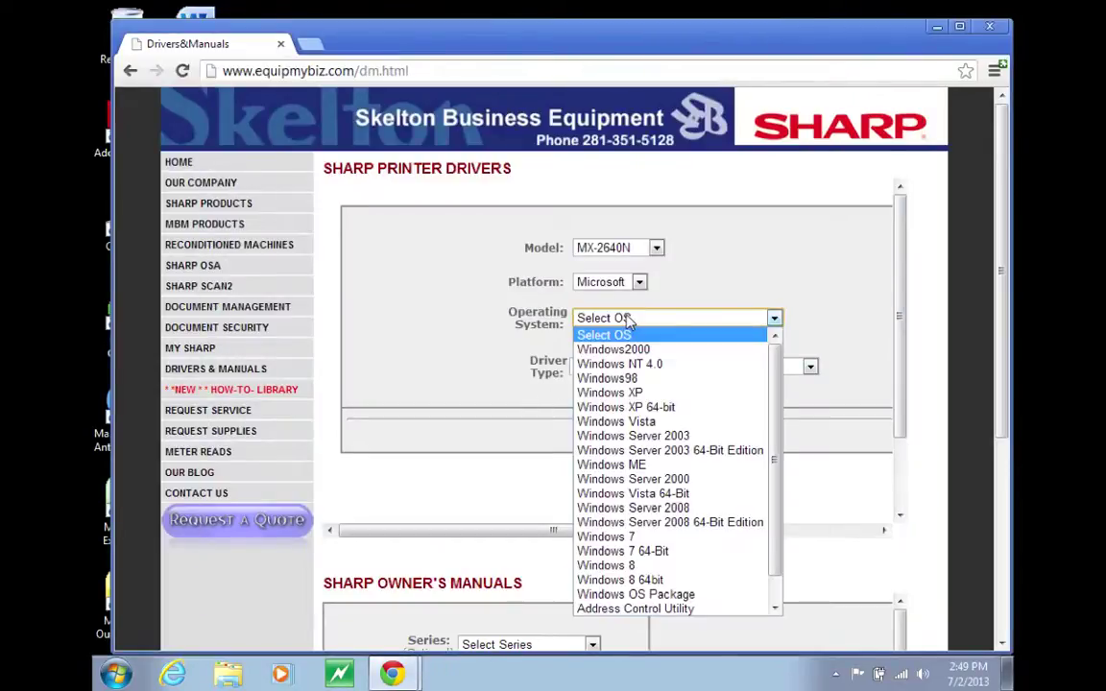
pyautogui.click(638, 551)
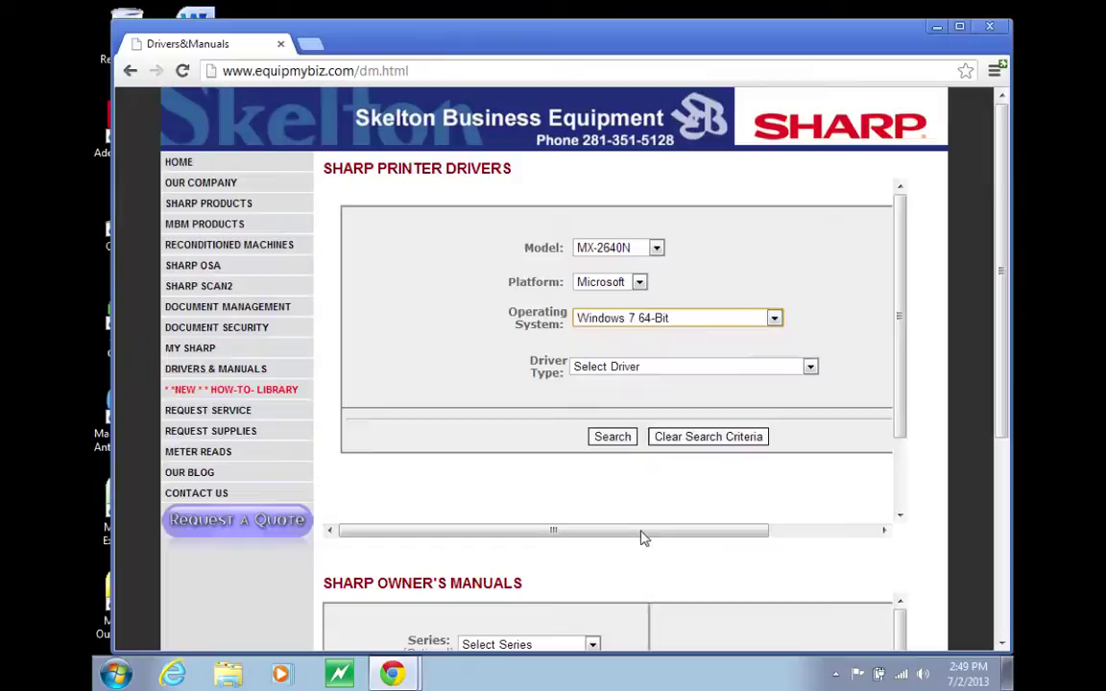
pyautogui.click(613, 373)
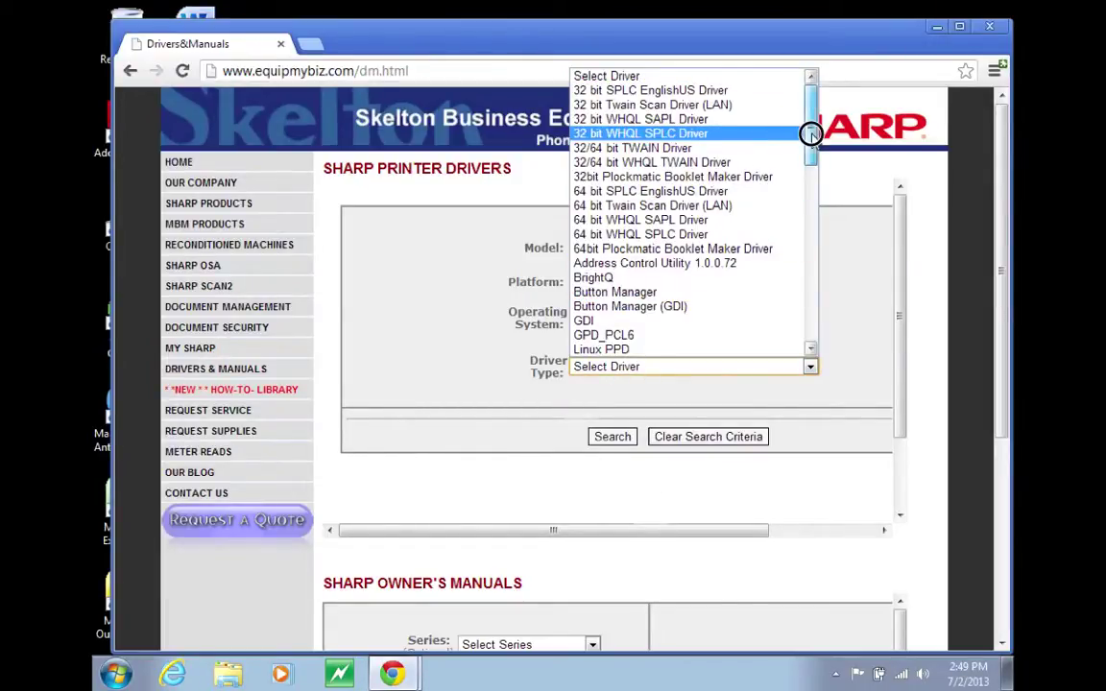
pyautogui.moveTo(813, 134); pyautogui.dragTo(808, 225)
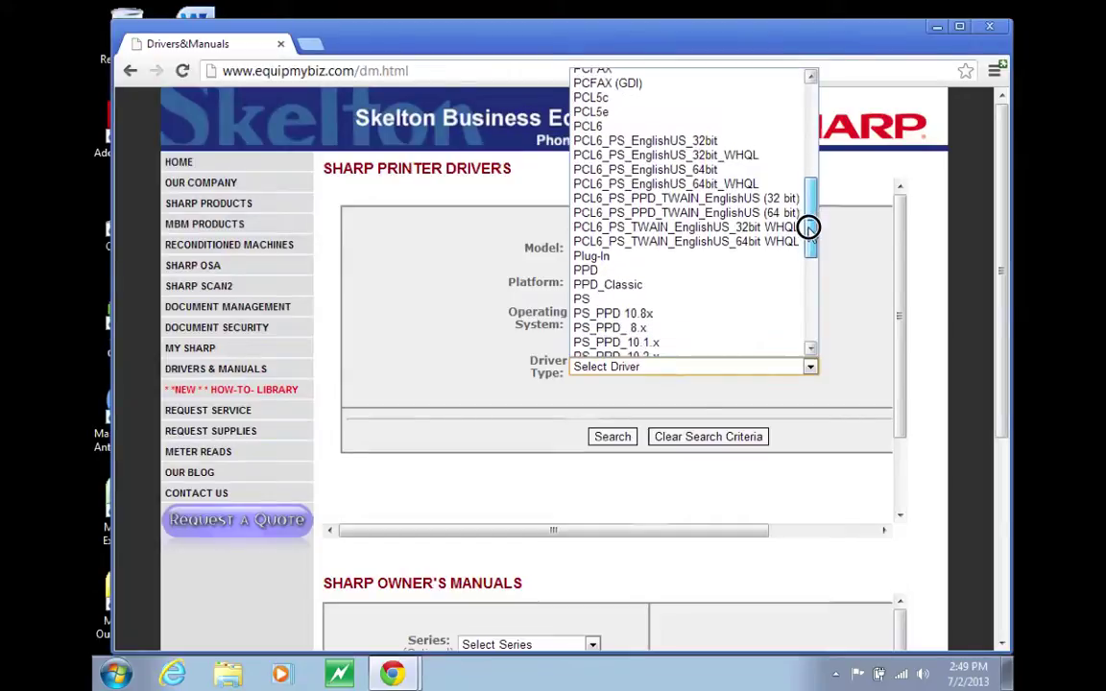
pyautogui.click(754, 189)
pyautogui.click(612, 437)
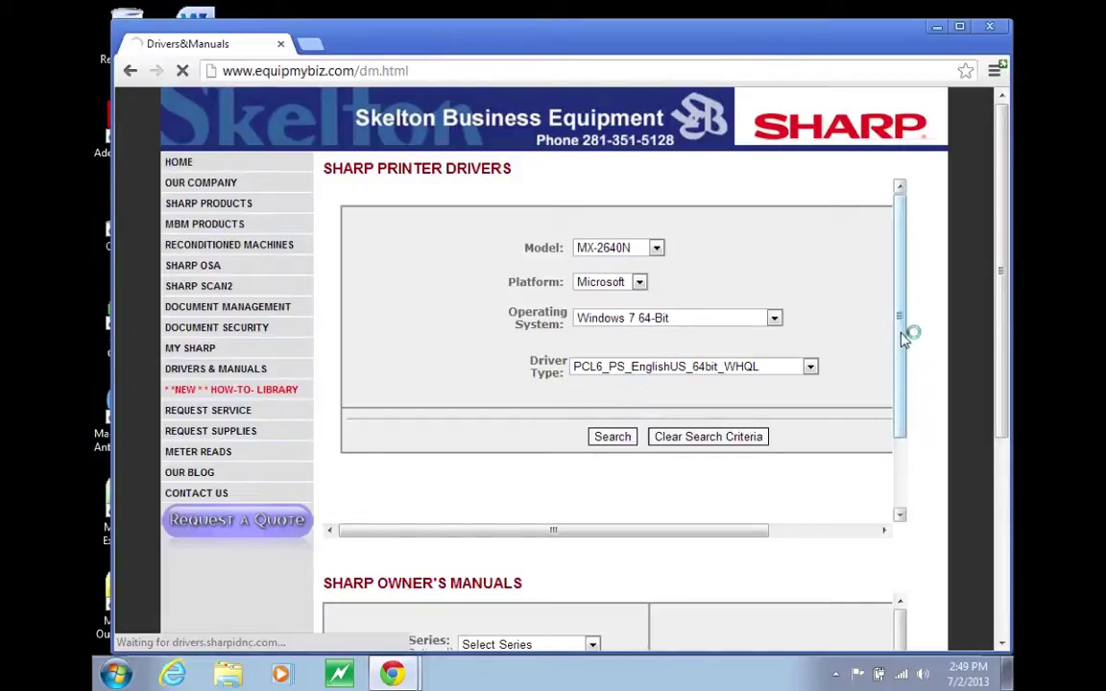
# - Open the download for the found MX-2640N driver, agree to the software license and download the file
pyautogui.moveTo(906, 371); pyautogui.dragTo(912, 424)
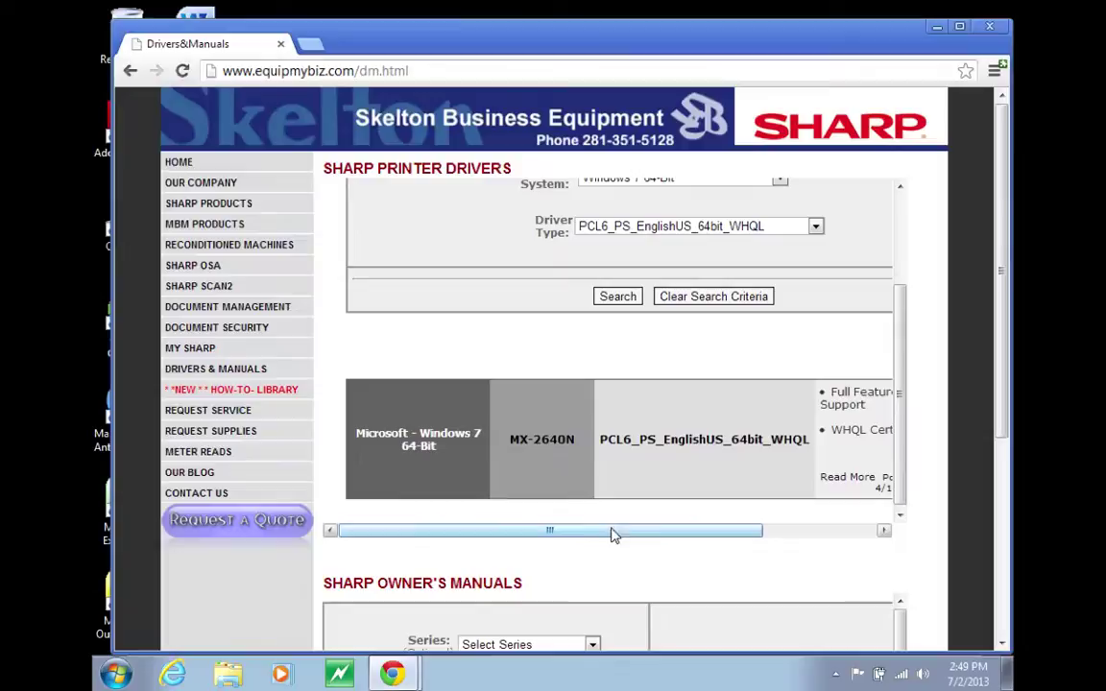
pyautogui.rightClick(860, 535)
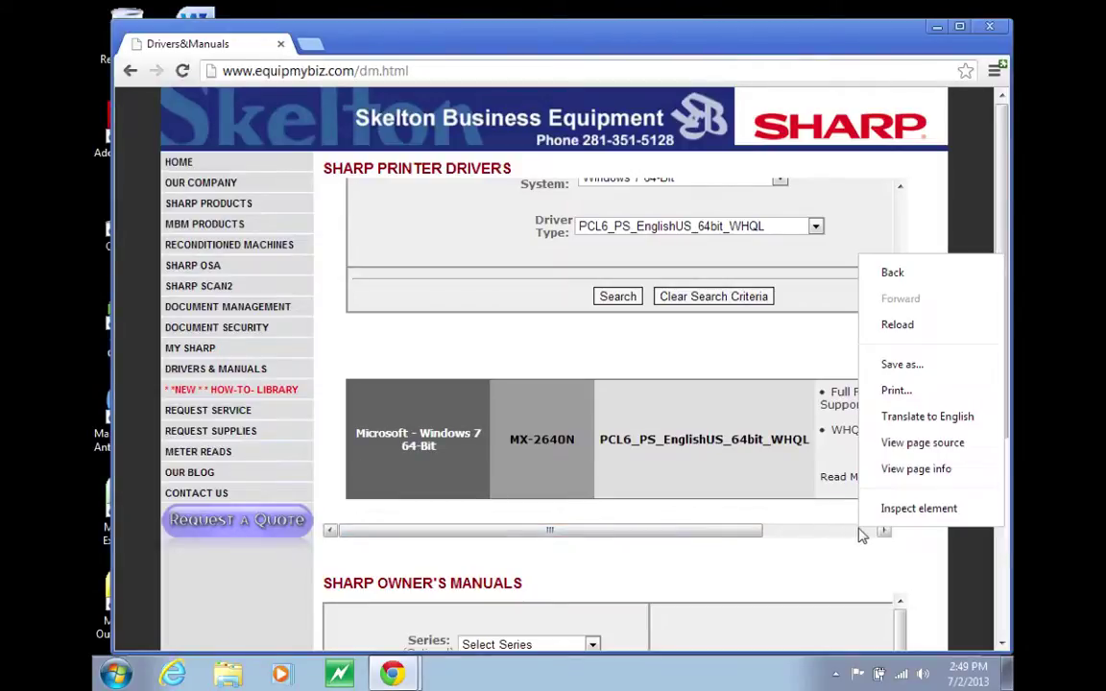
pyautogui.click(747, 541)
pyautogui.moveTo(731, 536); pyautogui.dragTo(847, 528)
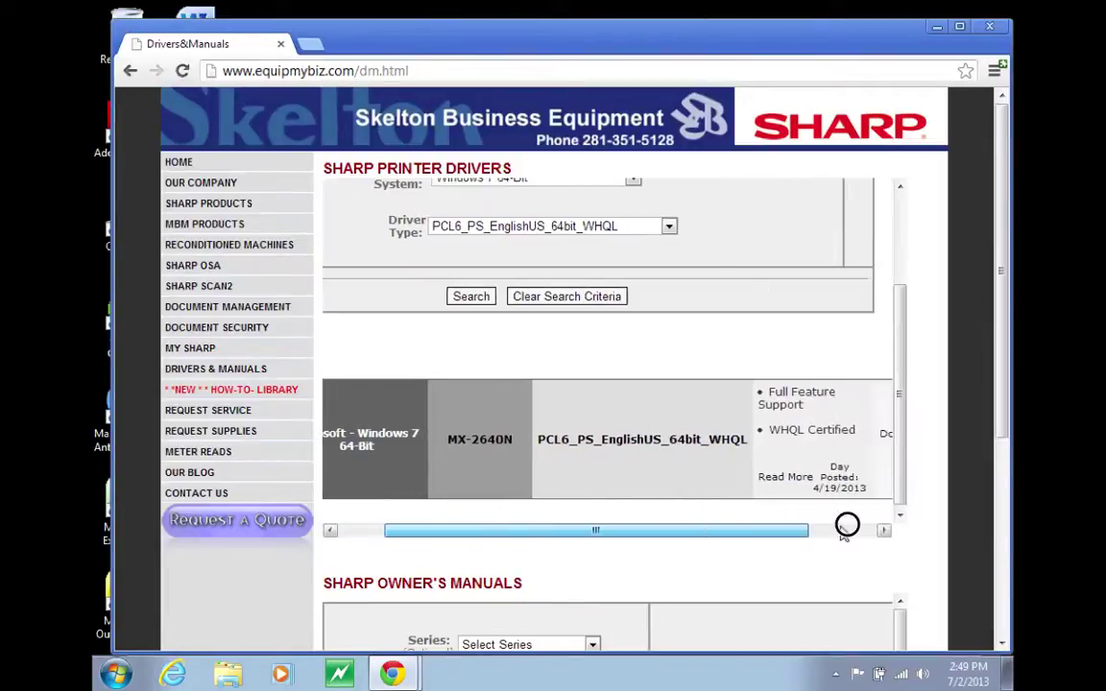
pyautogui.click(826, 438)
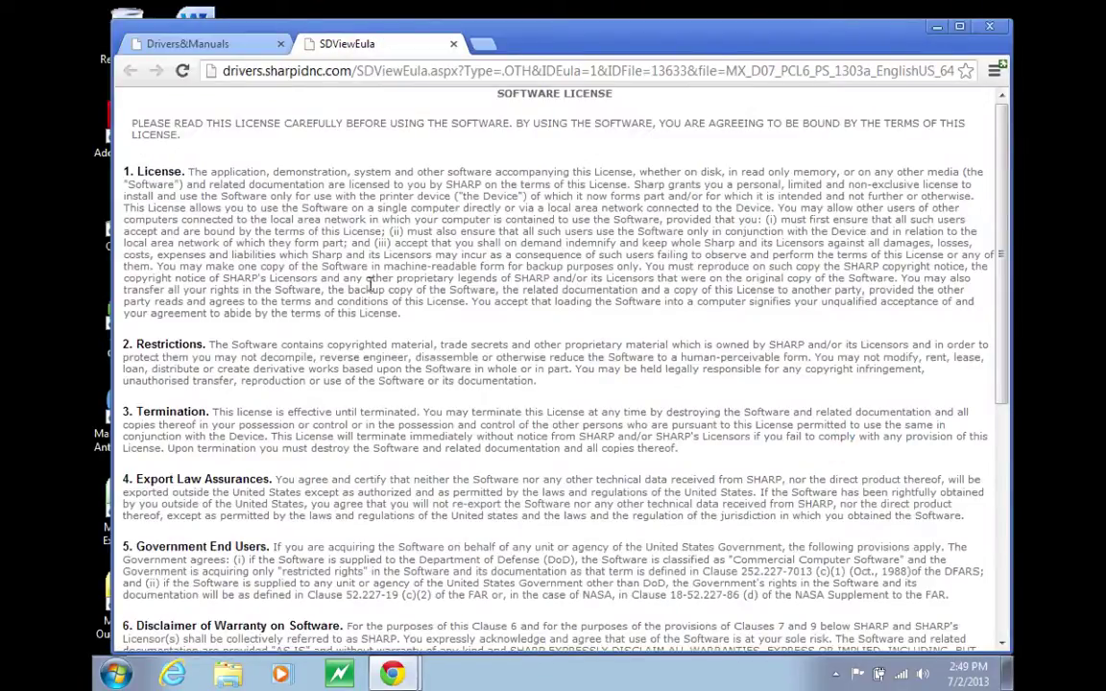
pyautogui.scroll(-5, 370, 285)
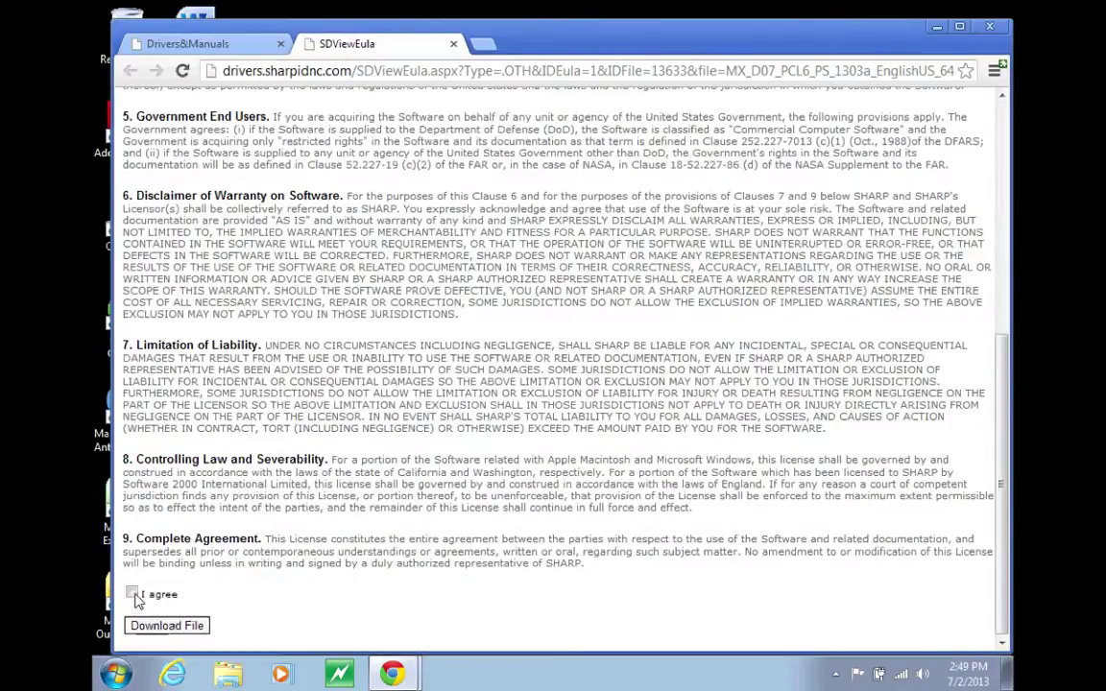
pyautogui.click(133, 594)
pyautogui.click(165, 626)
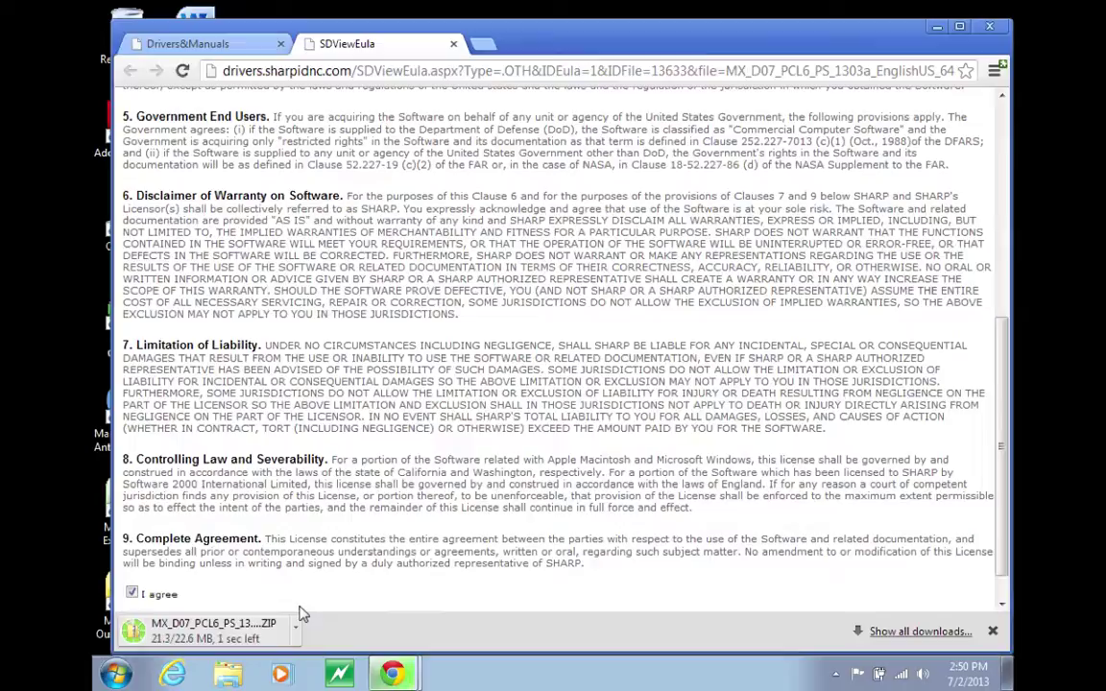
# - Open the downloaded driver ZIP, go up to the Downloads folder and extract the archive to its default destination
pyautogui.click(231, 642)
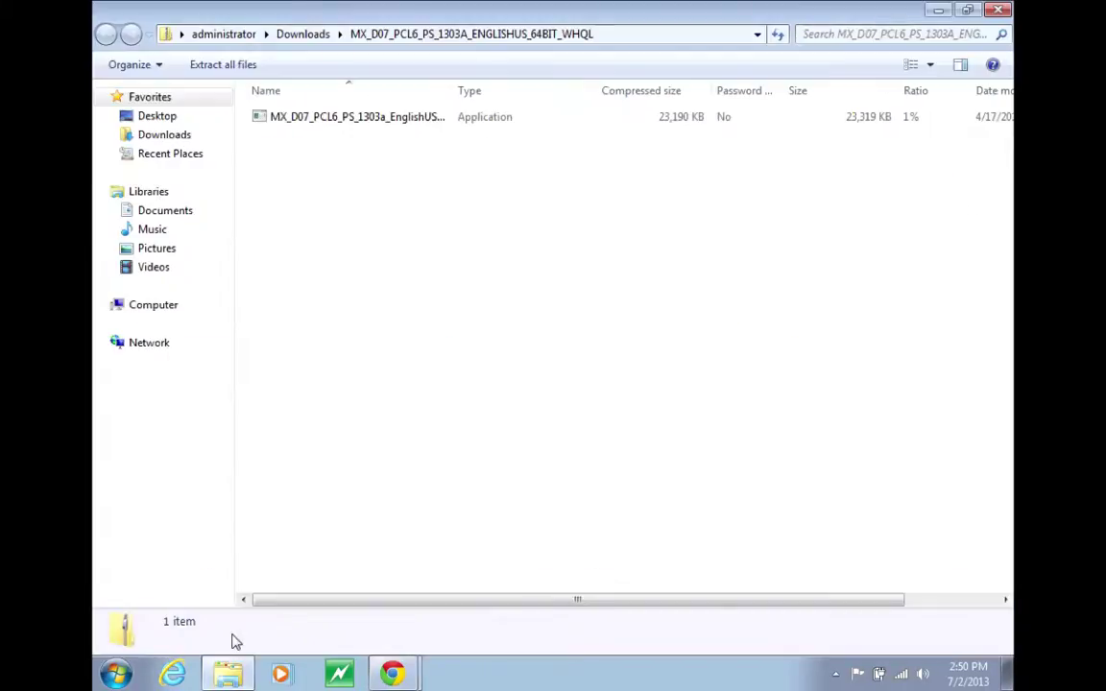
pyautogui.click(303, 35)
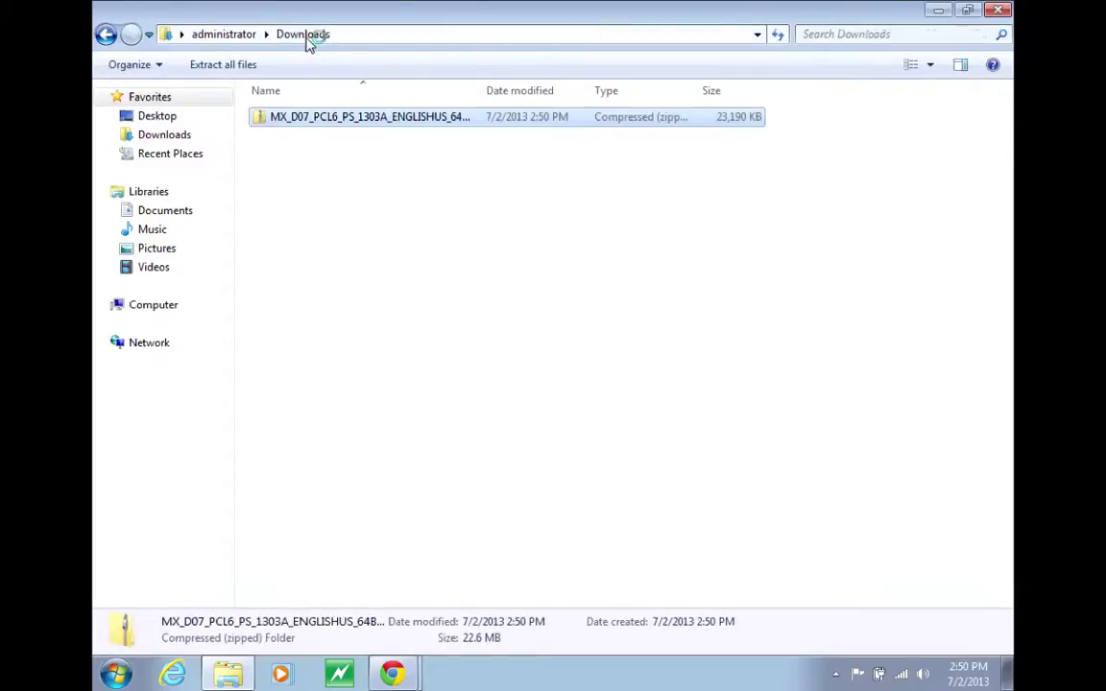
pyautogui.rightClick(282, 128)
pyautogui.click(346, 177)
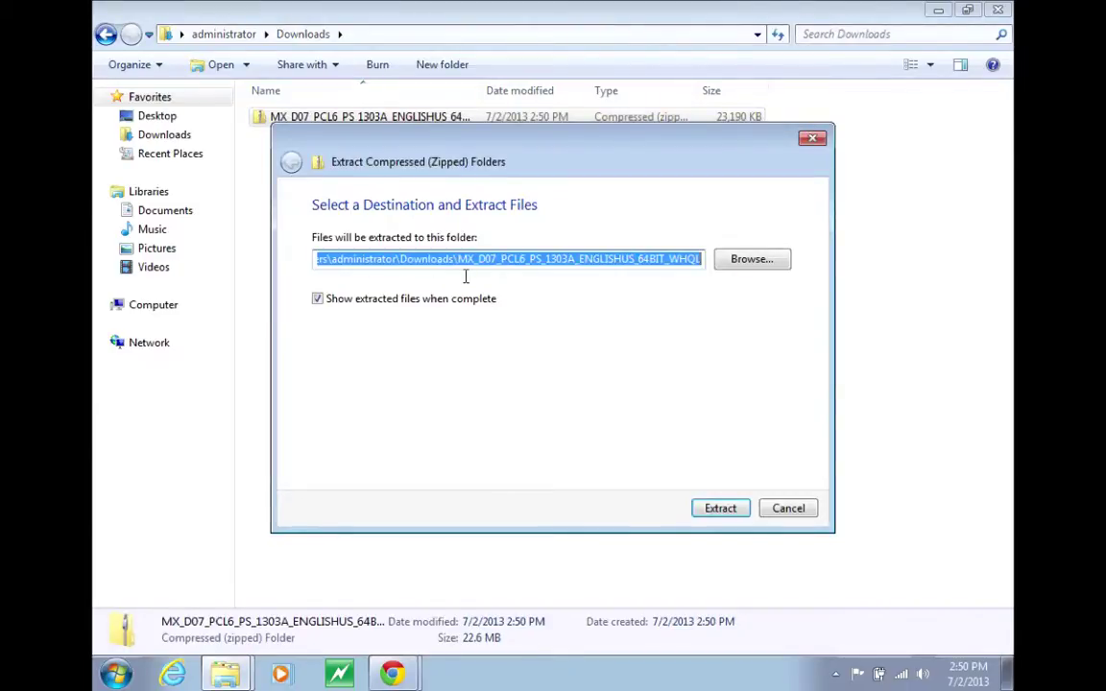
pyautogui.click(724, 514)
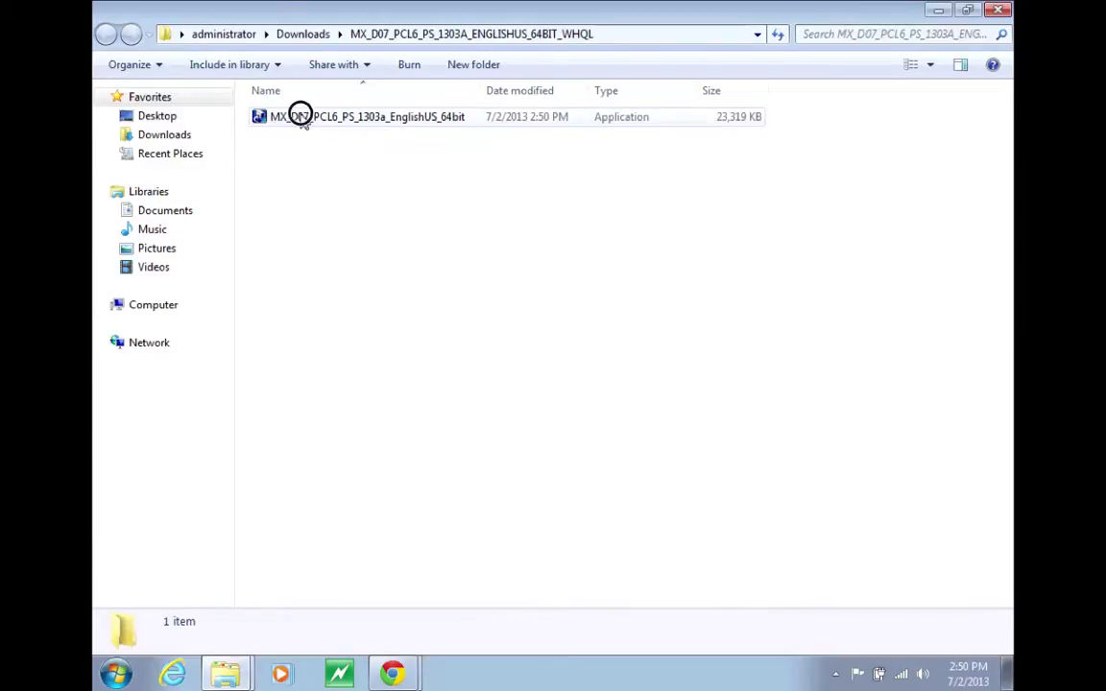
# - Run the extracted MX_D07_PCL6_PS_1303a_EnglishUS_64bit installer, keeping the default save folder and overwriting all existing files
pyautogui.click(301, 115)
pyautogui.doubleClick(301, 117)
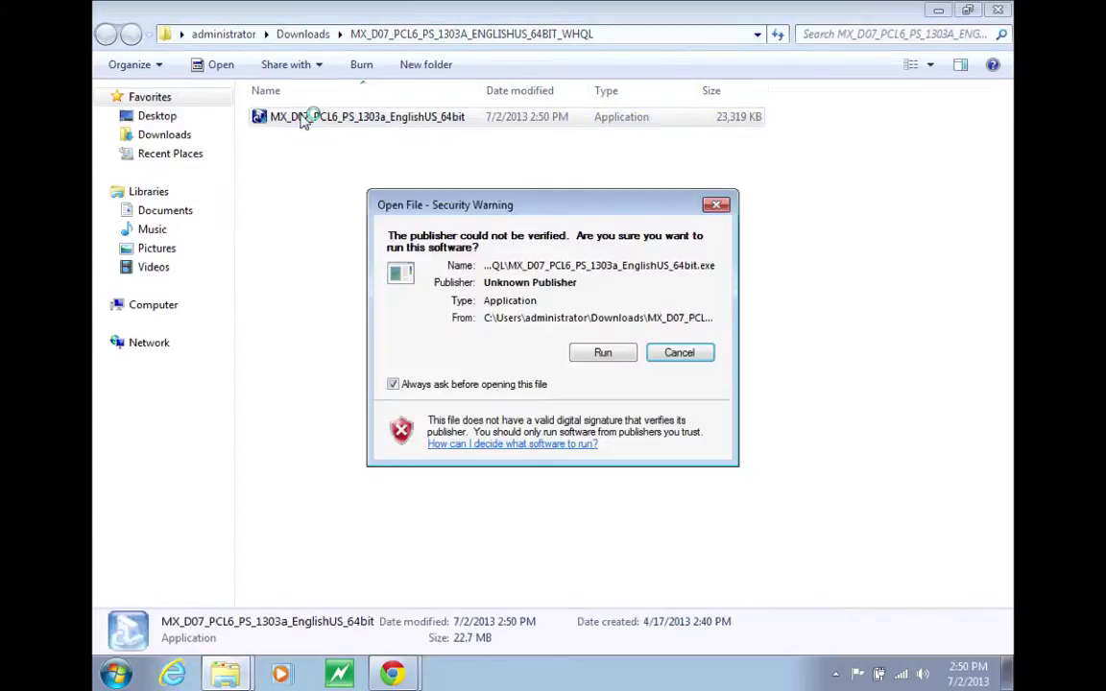
pyautogui.click(604, 354)
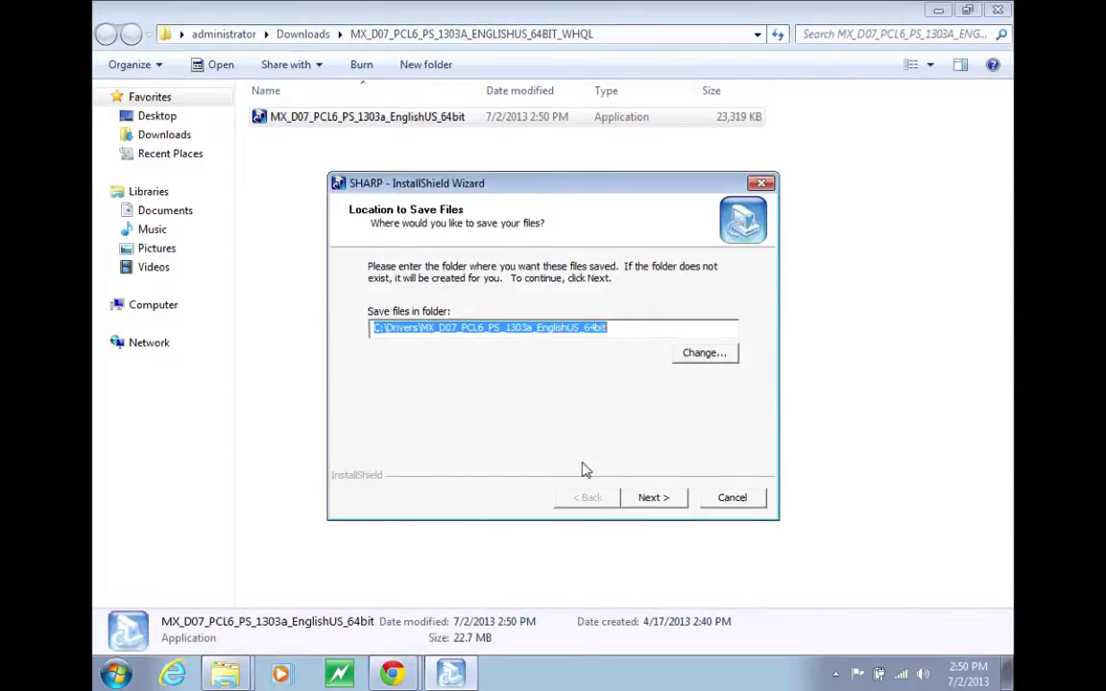
pyautogui.click(652, 499)
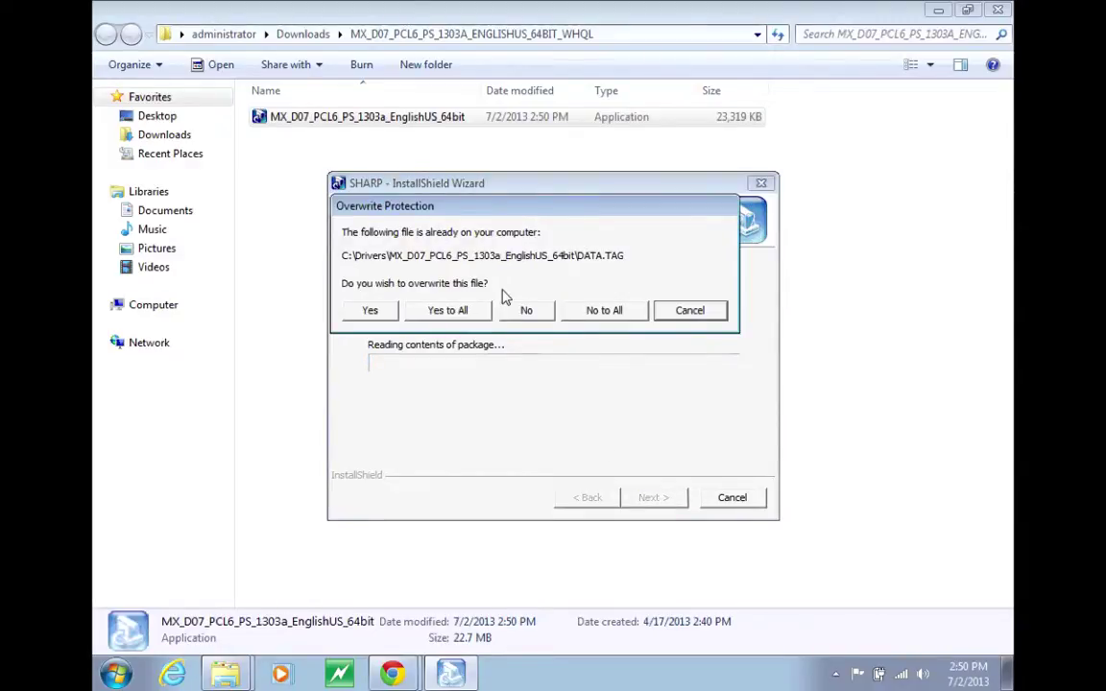
pyautogui.click(444, 312)
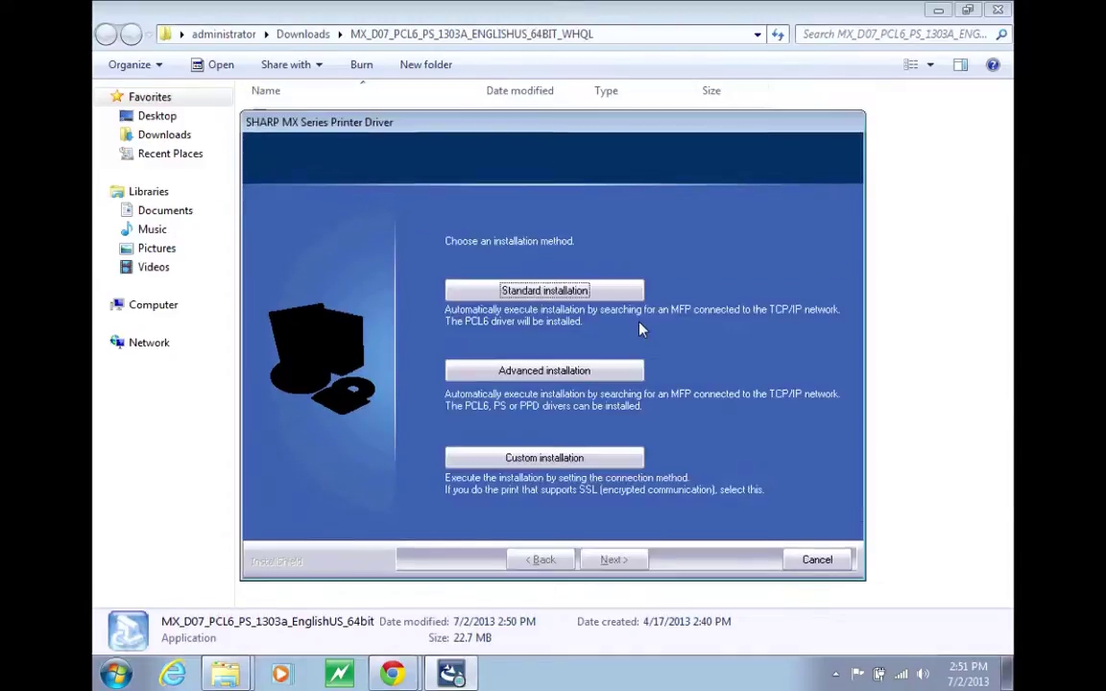
# - Run the standard installation of the driver for the SHARP MX-3140N, finish it and decline restarting Windows
pyautogui.click(555, 291)
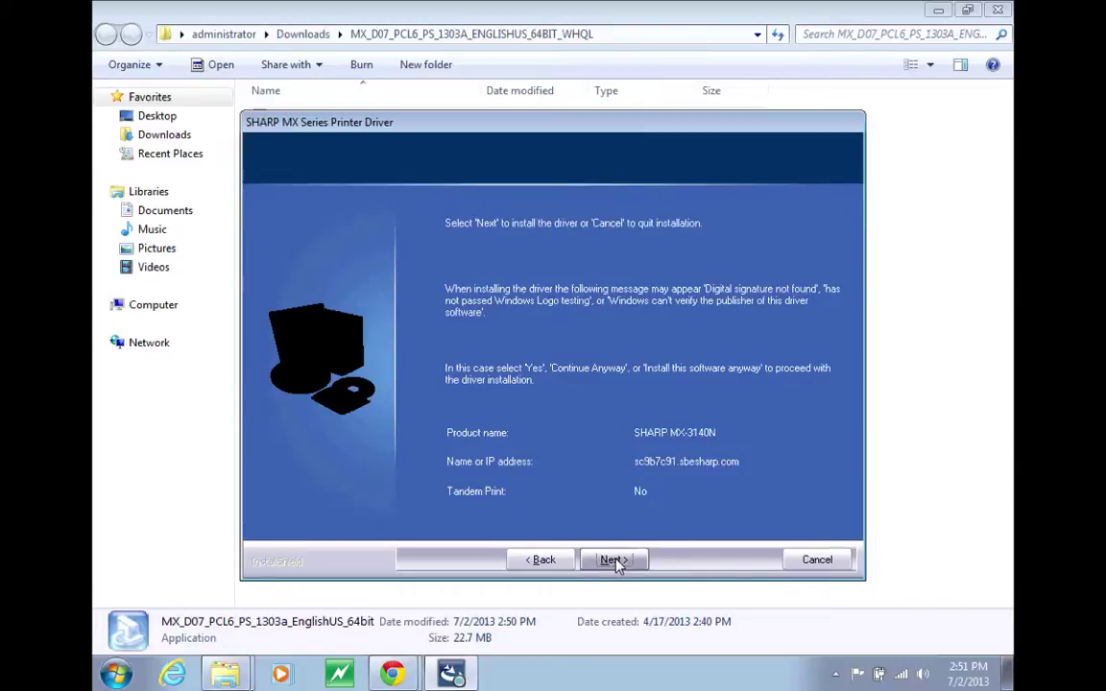
pyautogui.click(613, 561)
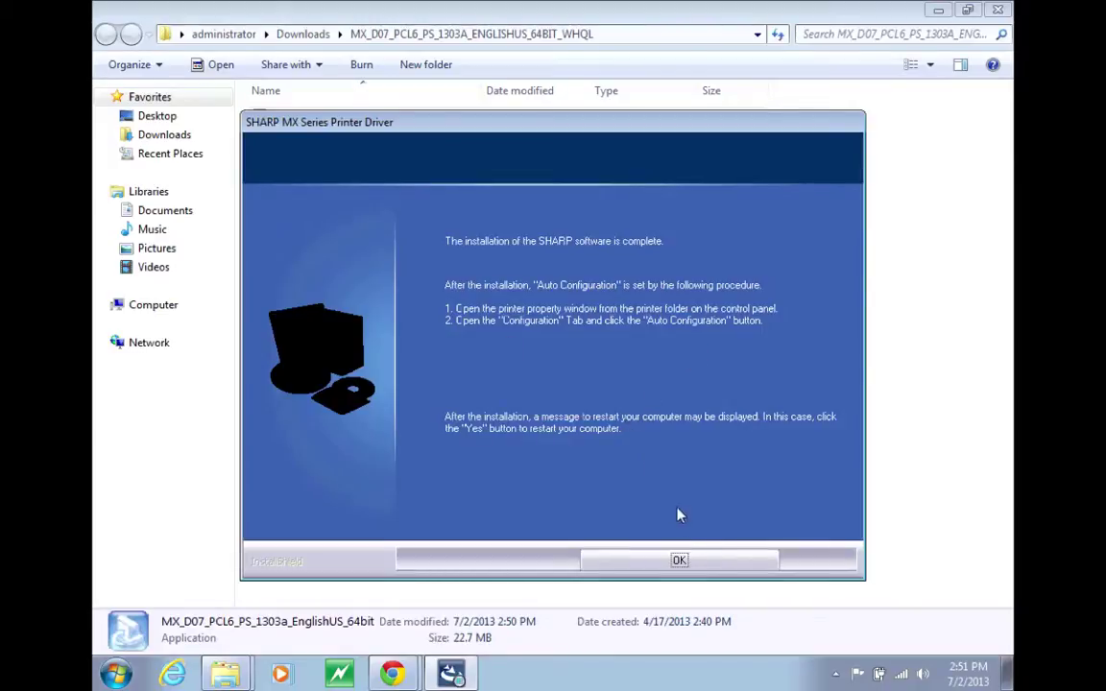
pyautogui.click(682, 558)
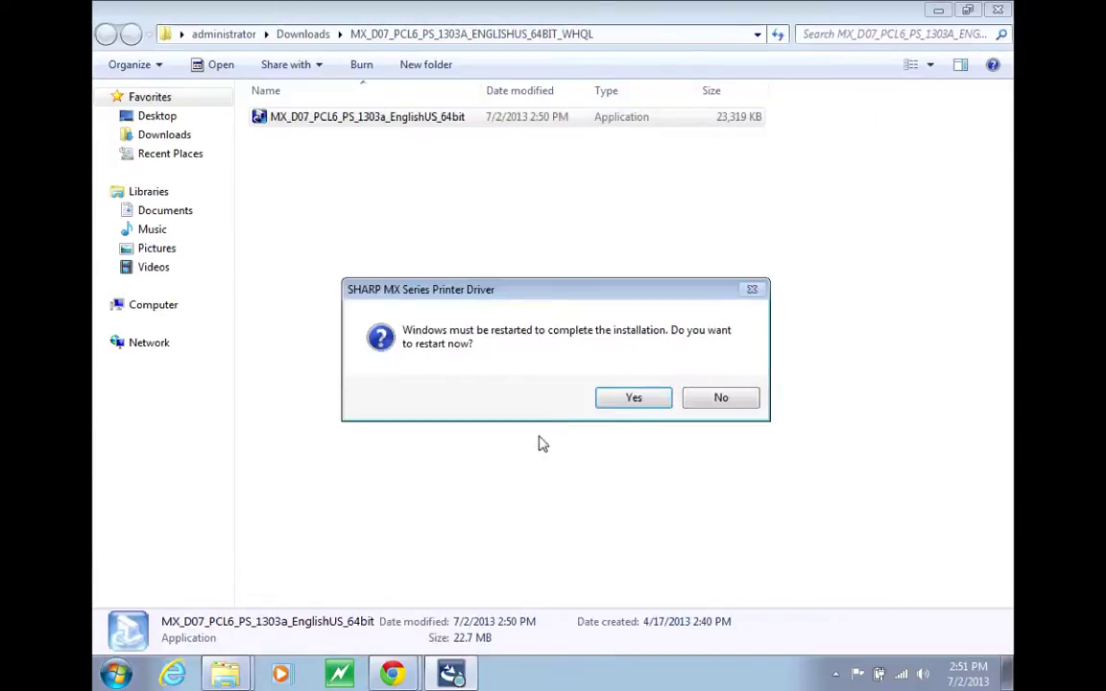
pyautogui.click(715, 400)
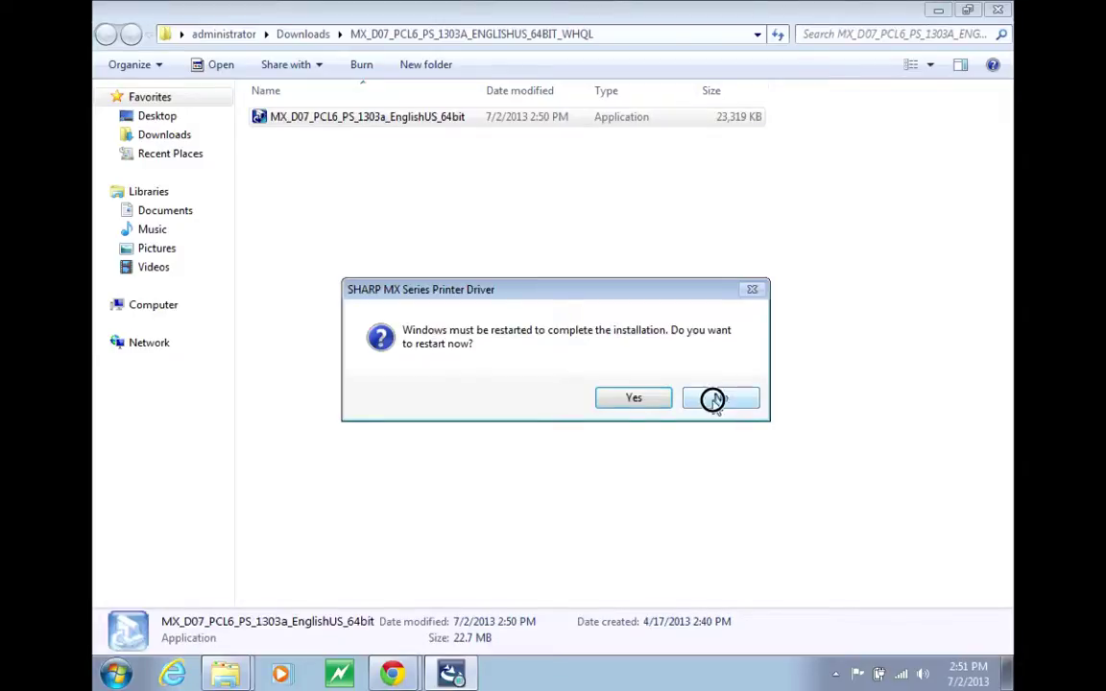
# - Open the printer properties of the SHARP MX-3140N PCL6 from Devices and Printers
pyautogui.click(117, 675)
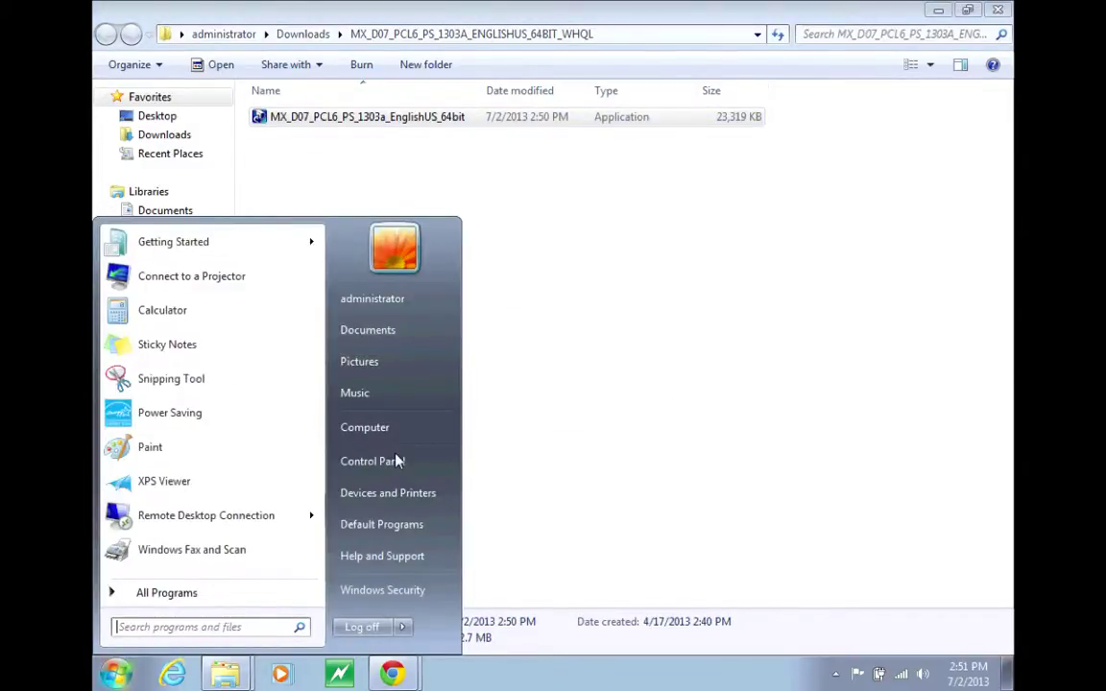
pyautogui.click(380, 495)
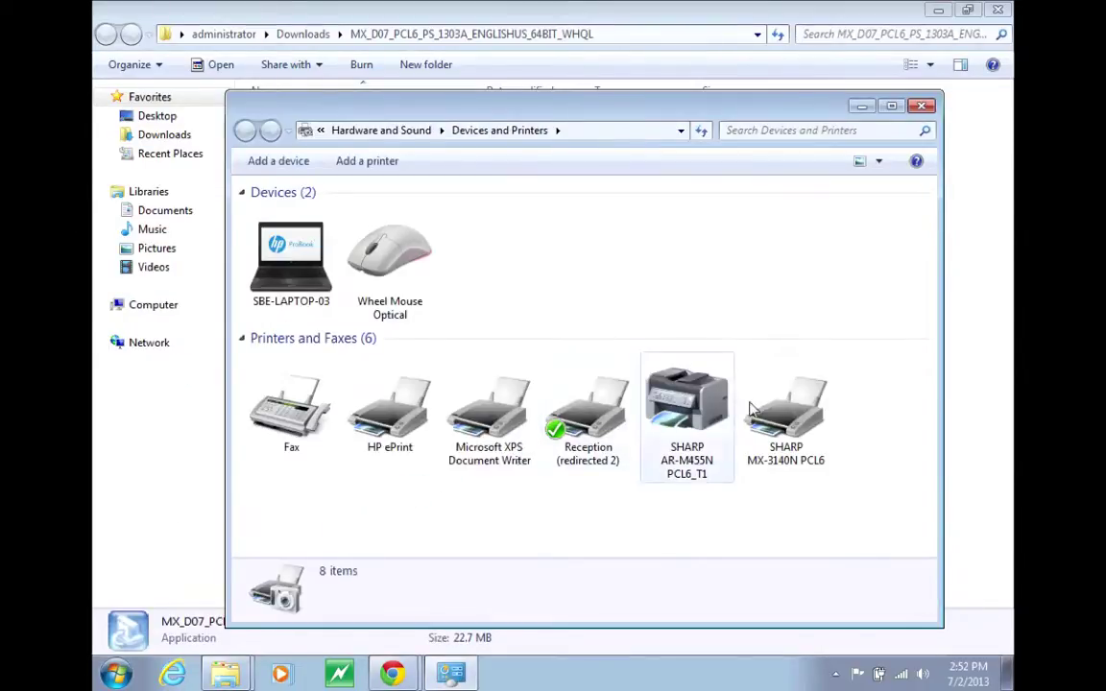
pyautogui.click(793, 413)
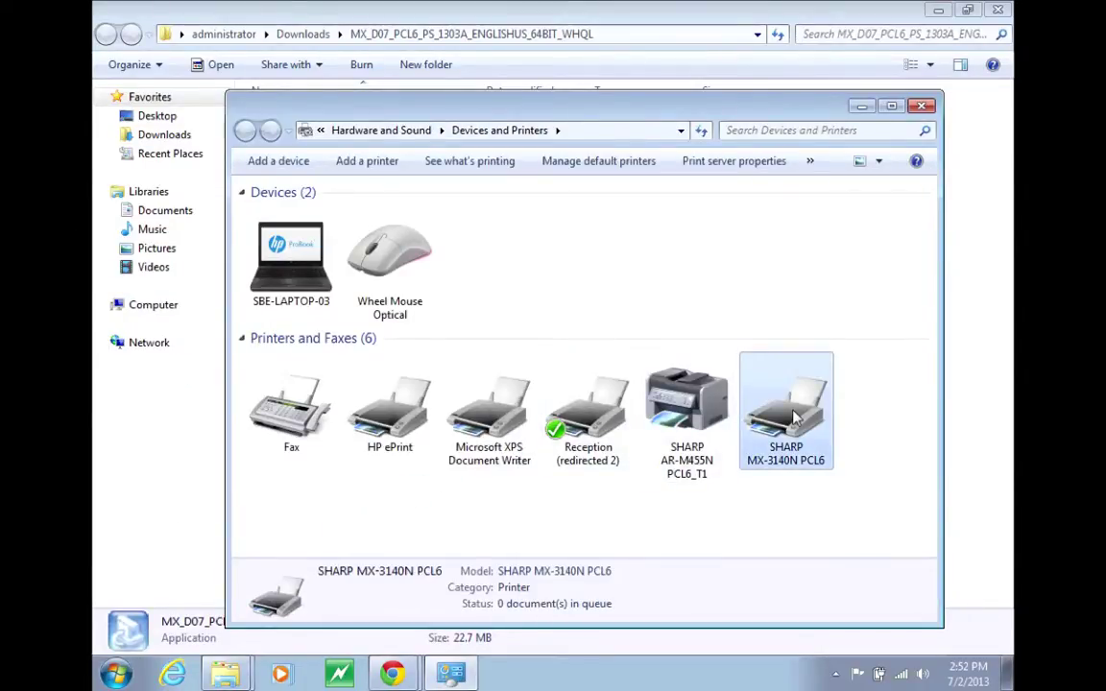
pyautogui.rightClick(793, 413)
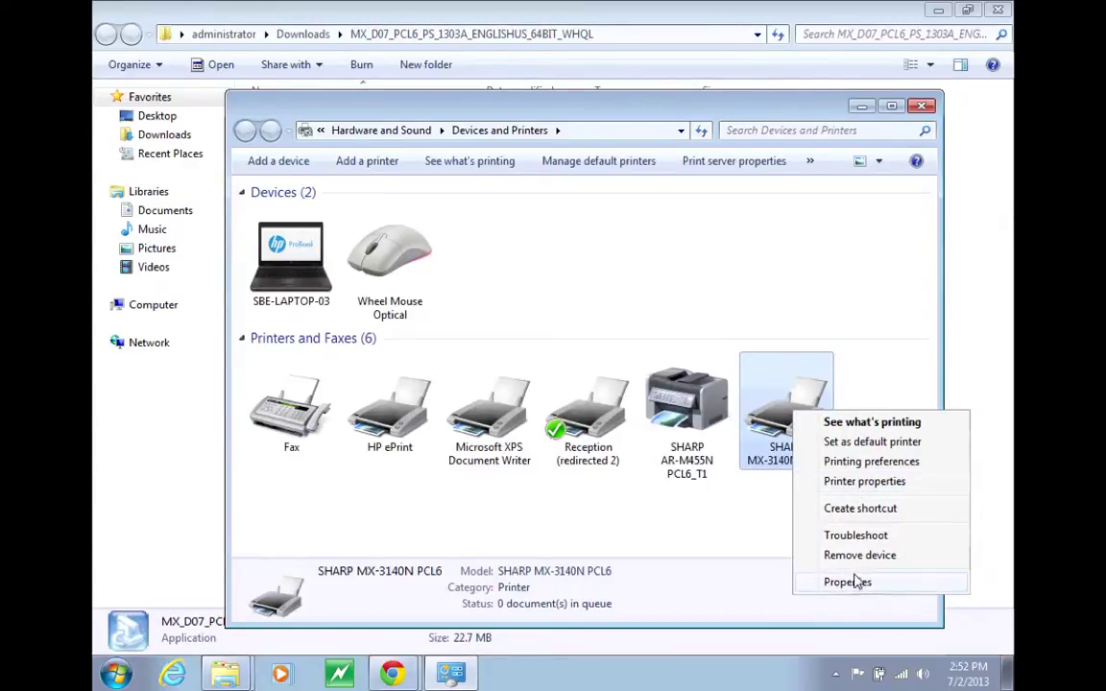
pyautogui.click(849, 483)
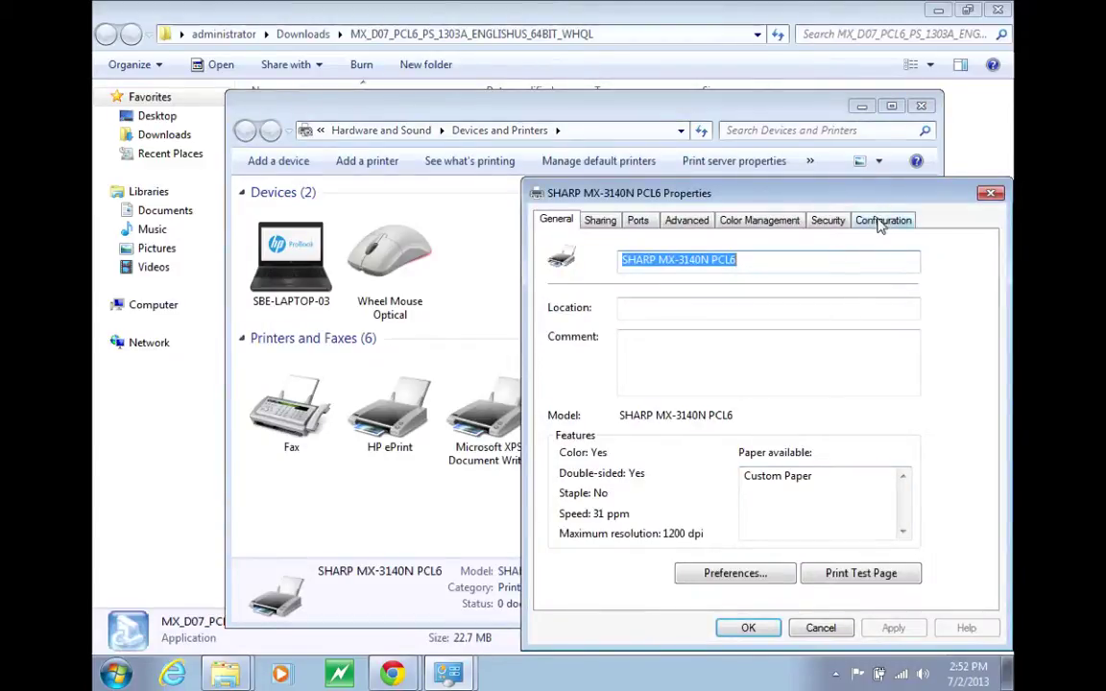
# - Run the printer's Auto Configuration, choose Two Trays, output tray (None), no right tray and no large capacity tray, and apply it
pyautogui.click(908, 225)
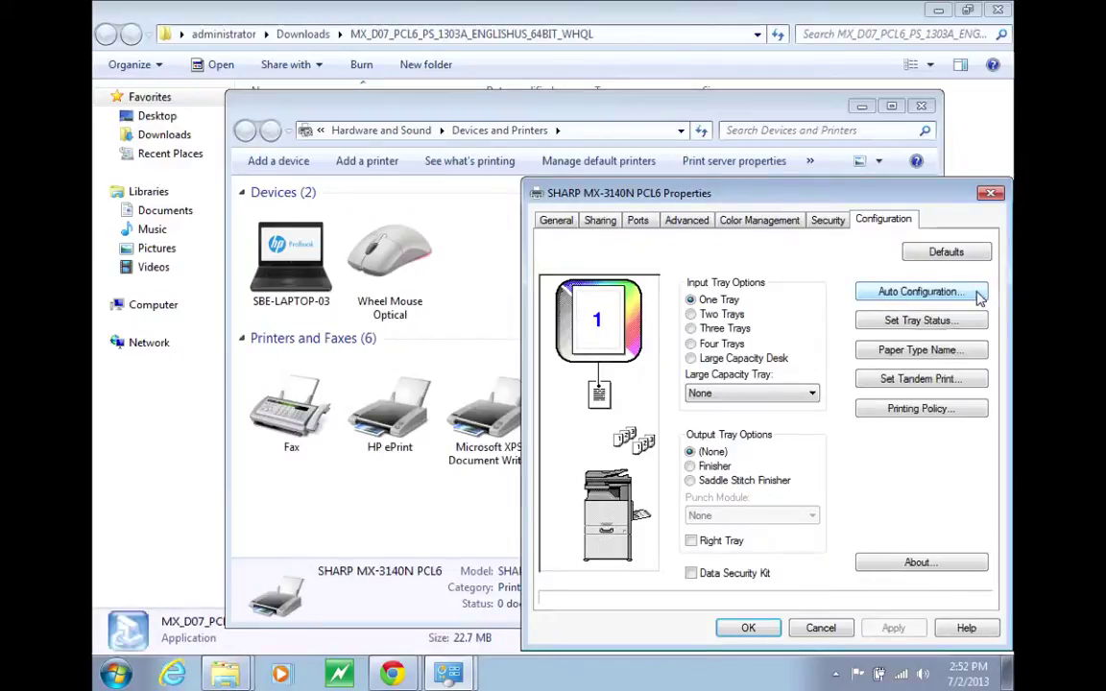
pyautogui.click(979, 296)
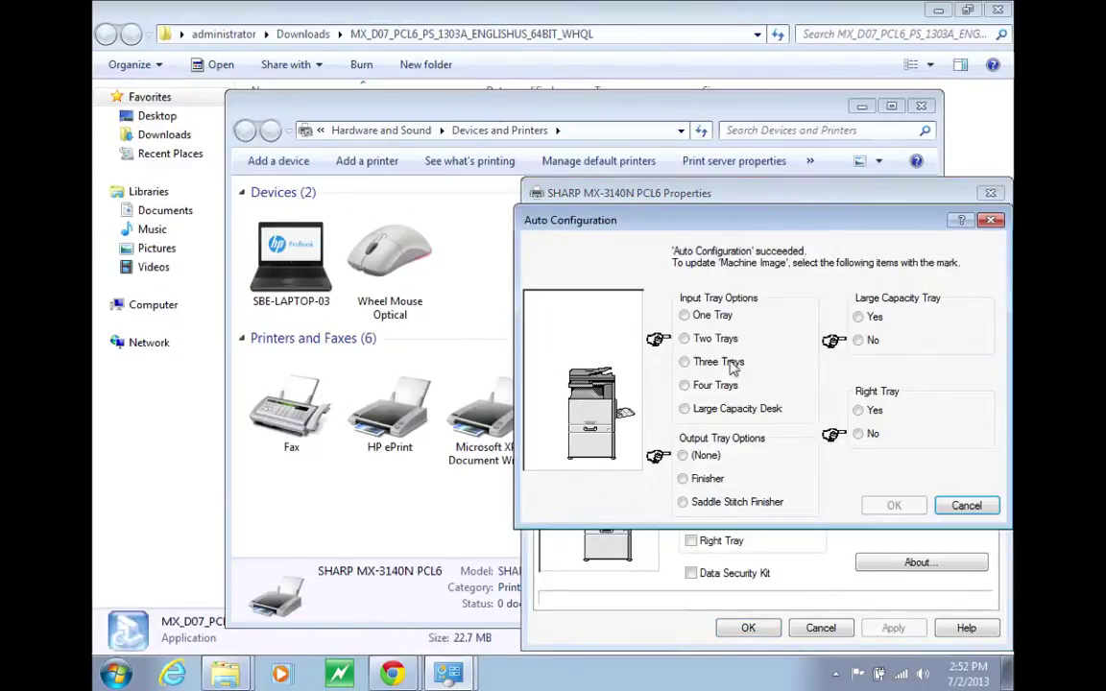
pyautogui.click(721, 339)
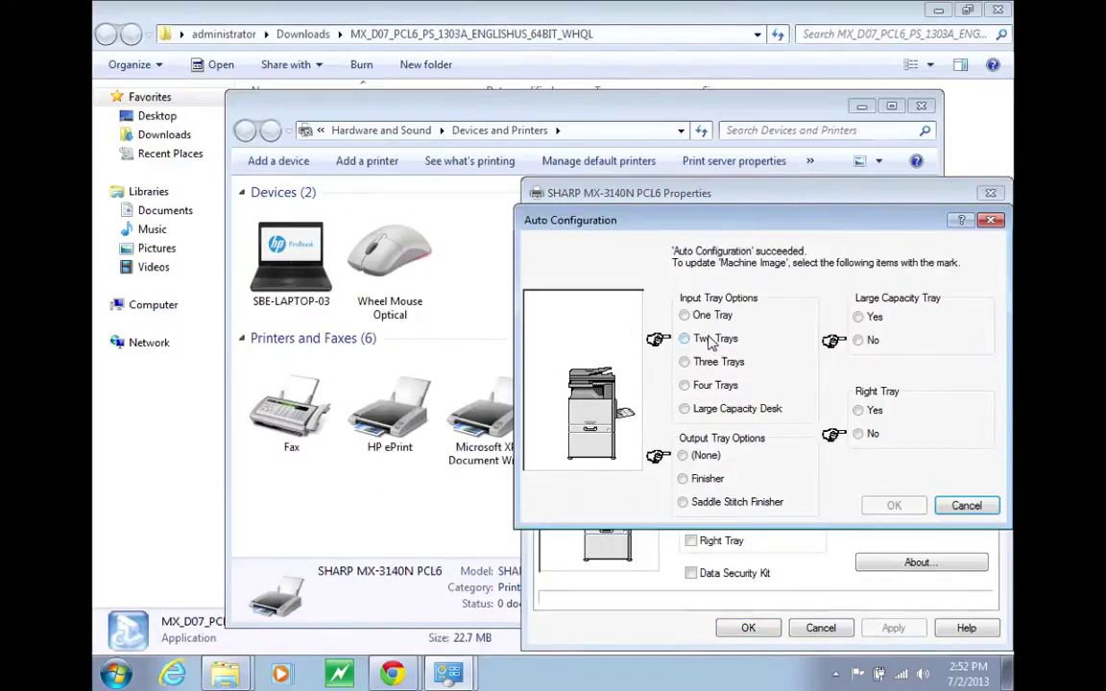
pyautogui.click(687, 456)
pyautogui.click(862, 433)
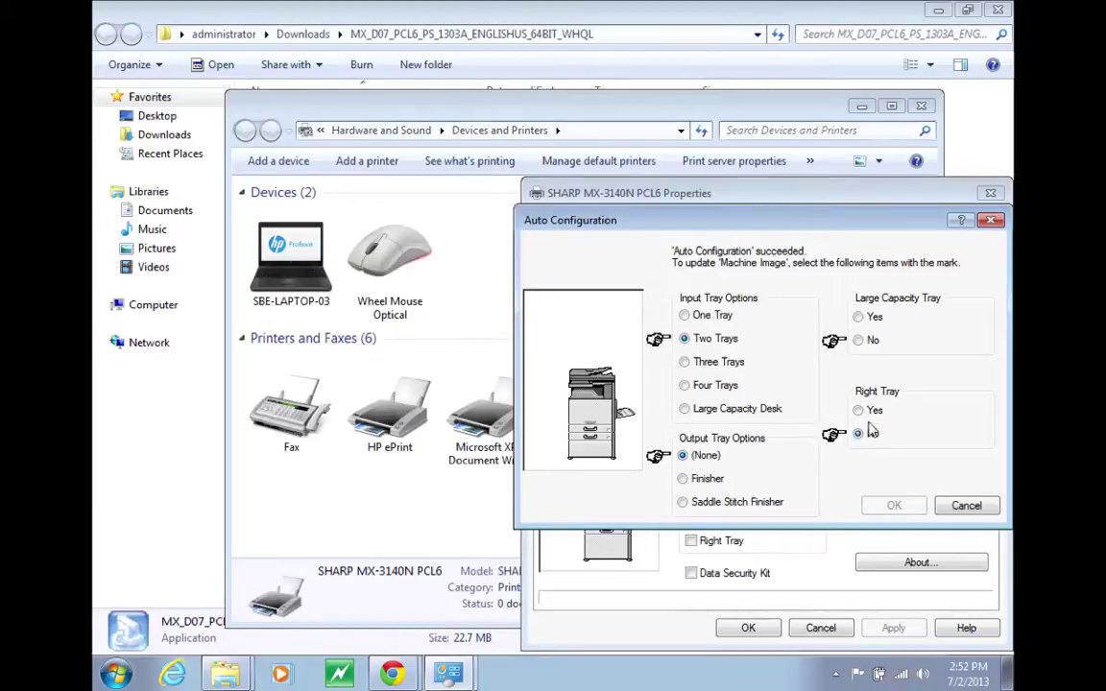
pyautogui.click(859, 341)
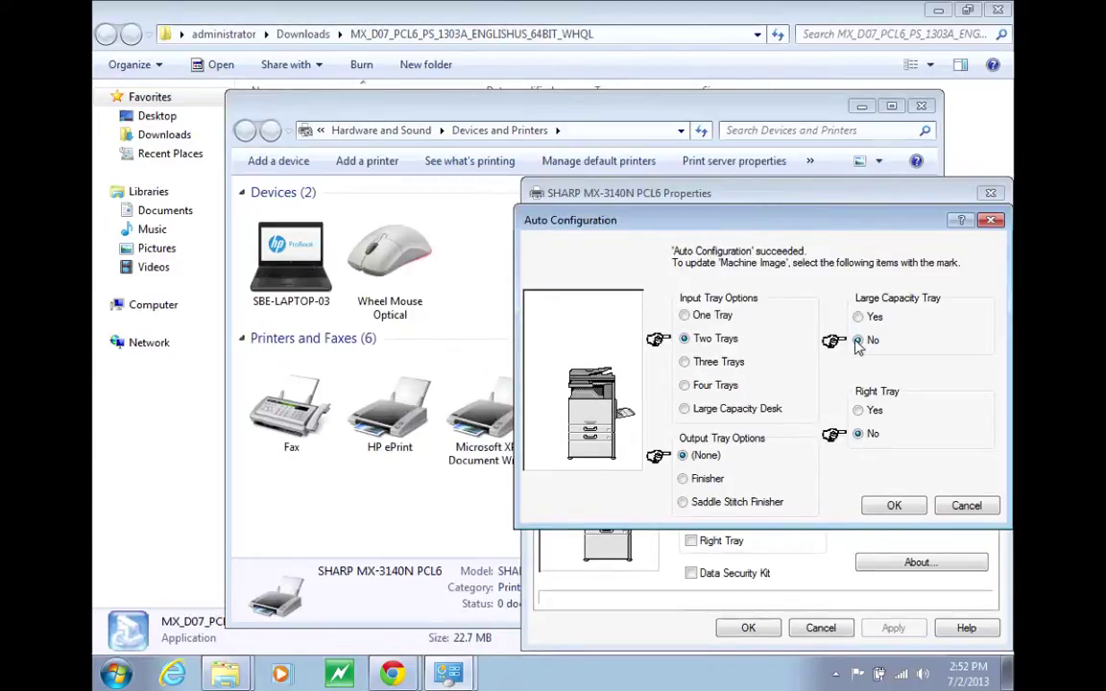
pyautogui.click(881, 506)
pyautogui.click(891, 629)
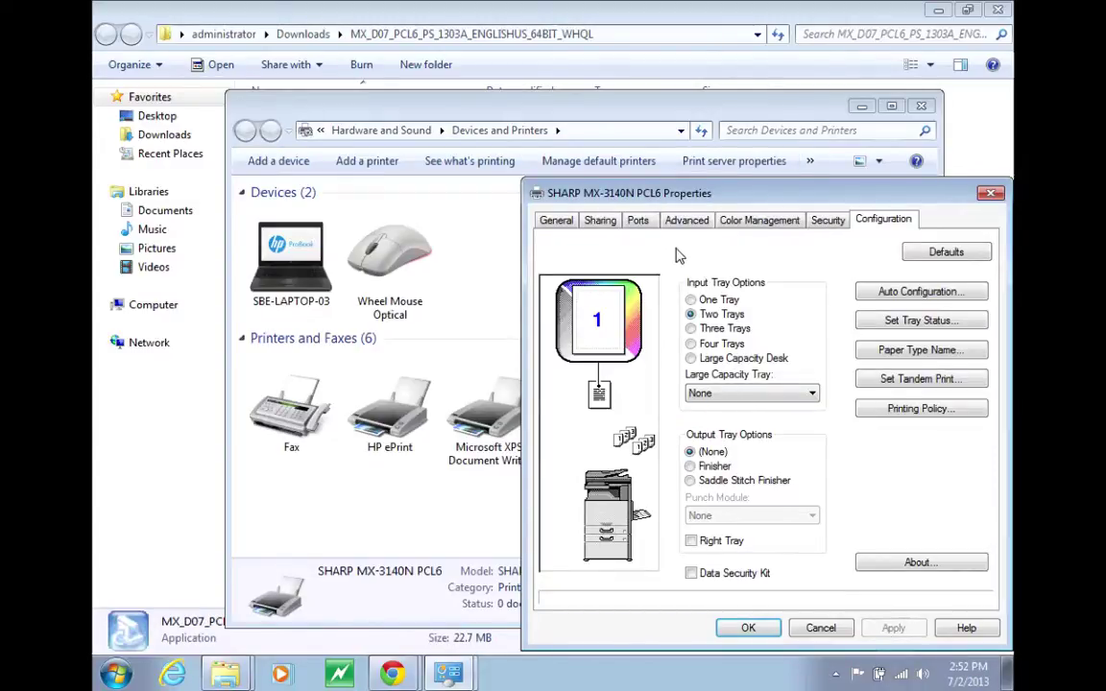
# - Enable Black and White Print in the printer's advanced printing defaults, accept the change and close the properties
pyautogui.click(684, 220)
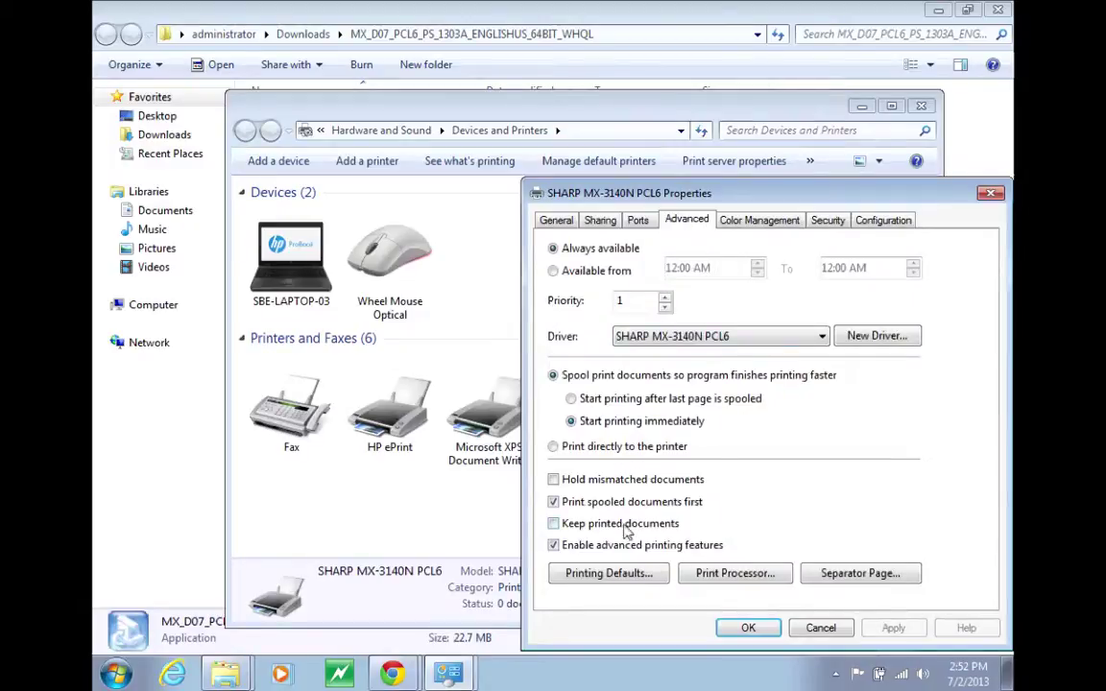
pyautogui.click(661, 575)
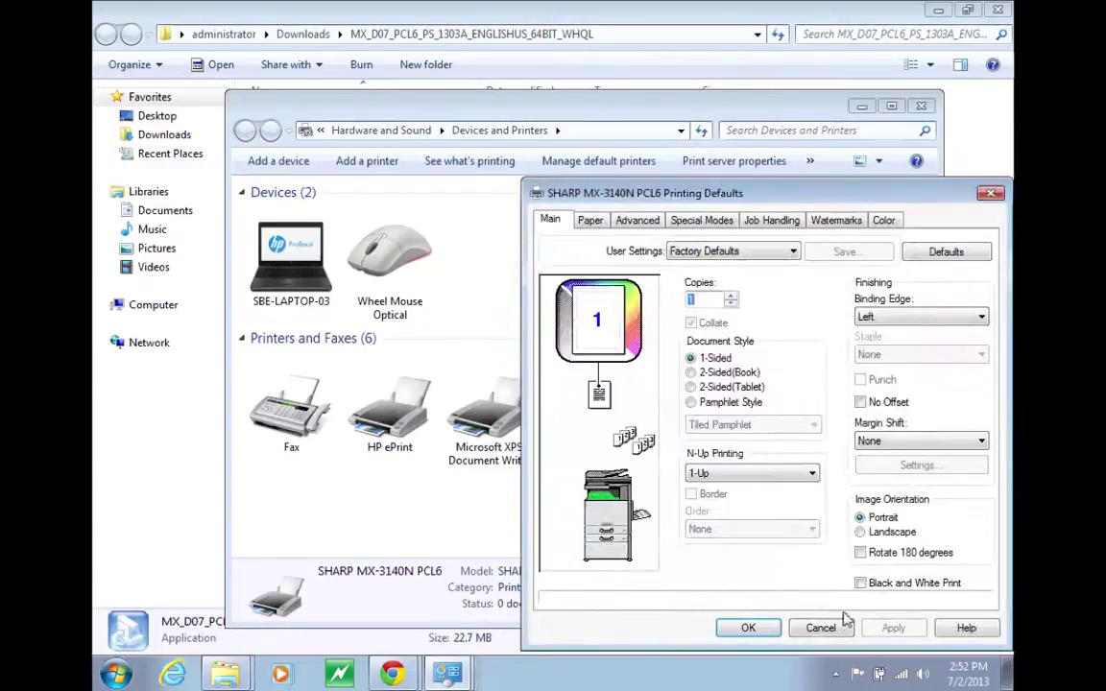
pyautogui.click(862, 584)
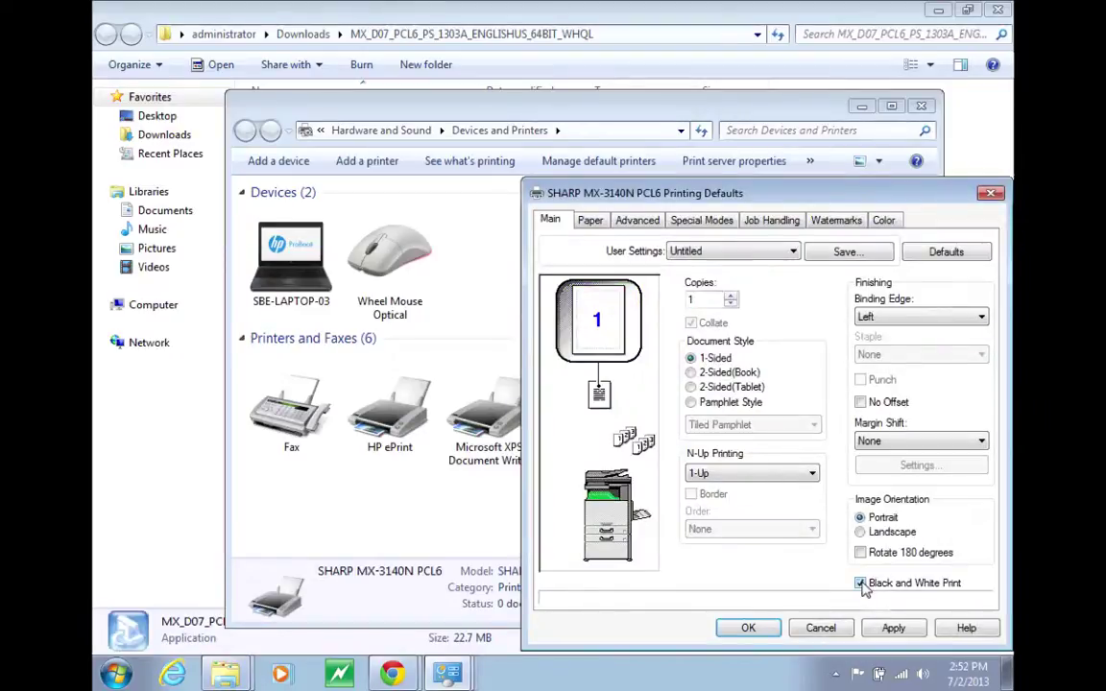
pyautogui.click(748, 628)
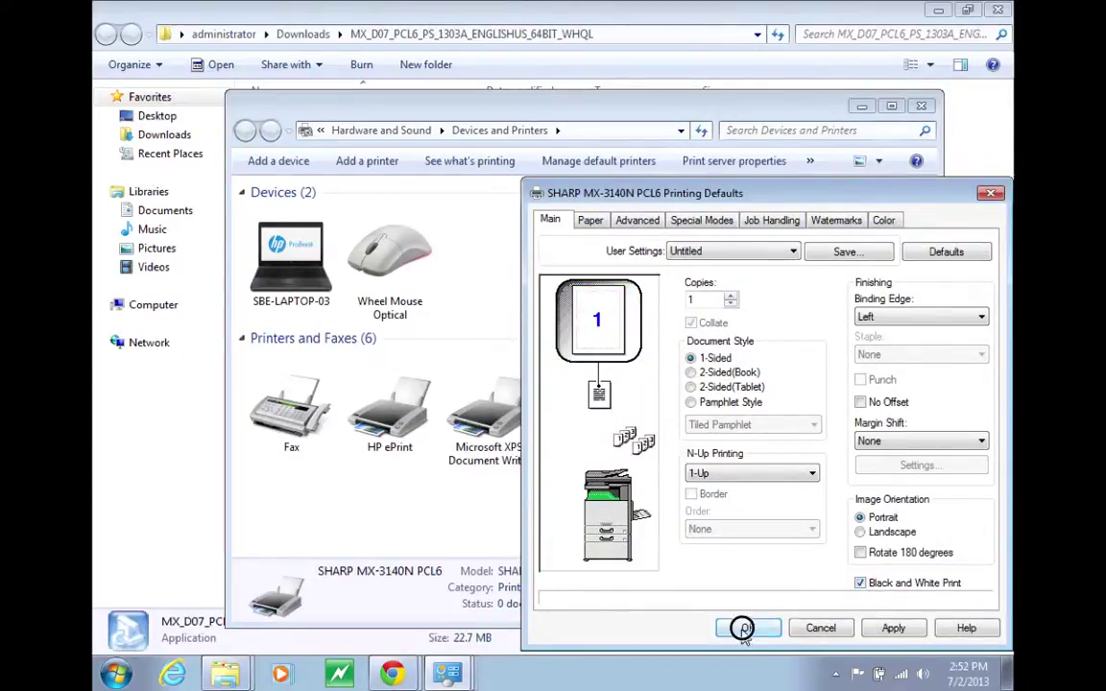
pyautogui.click(749, 628)
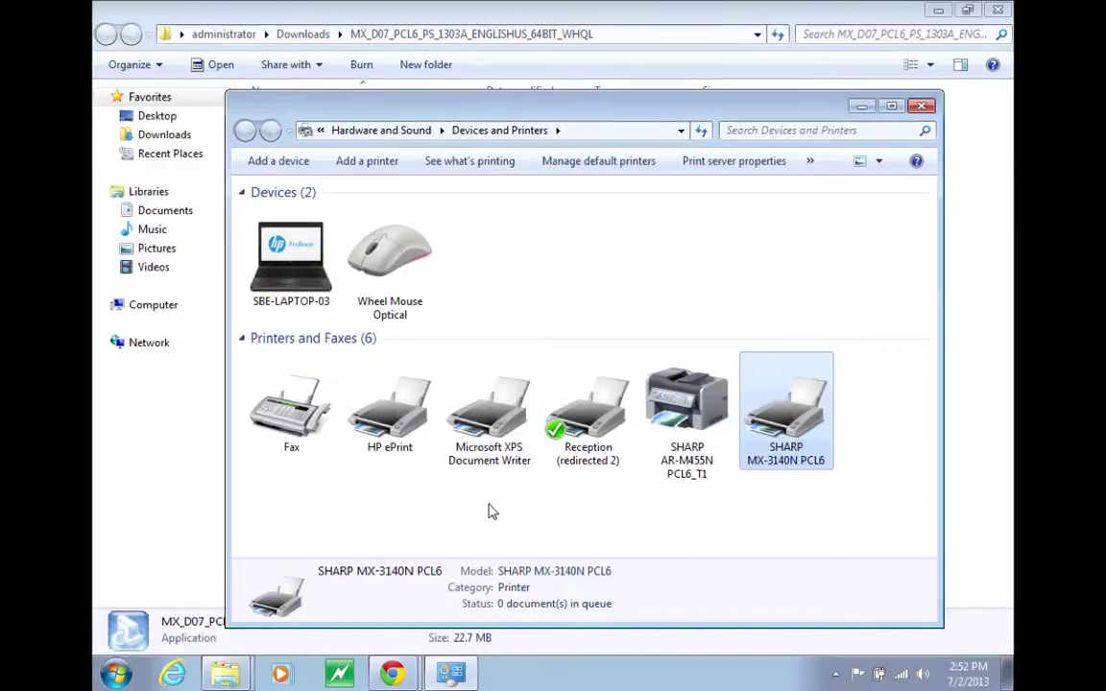
# - Switch to the Google window in Chrome, load equipmybiz.com and view its How-To Library
pyautogui.click(392, 674)
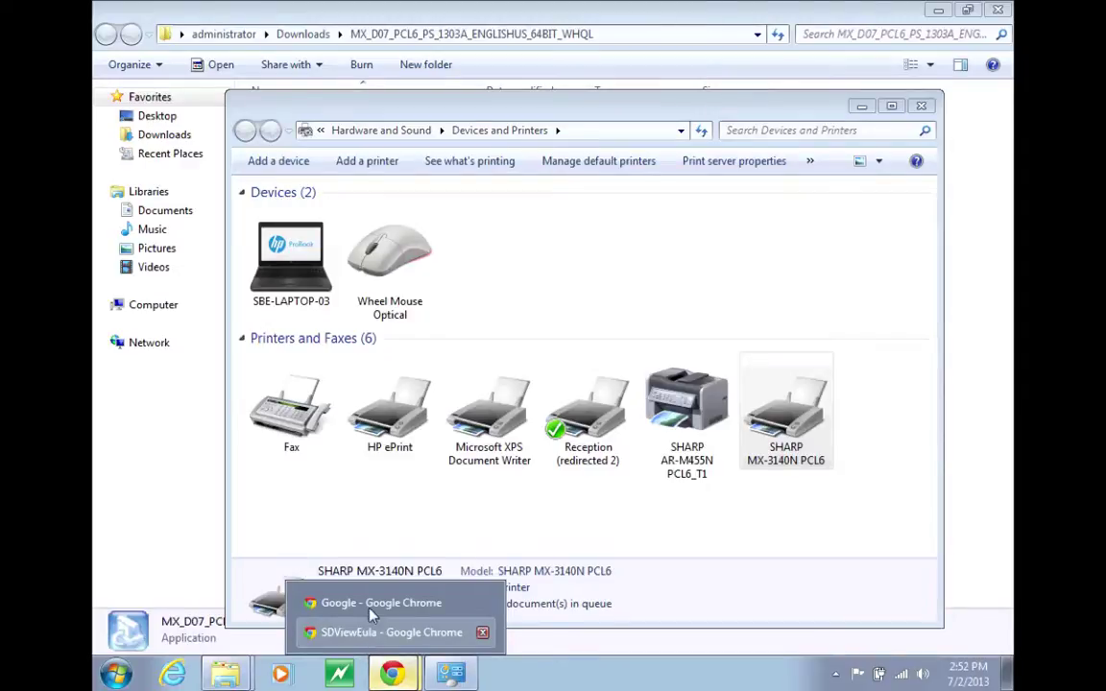
pyautogui.click(371, 607)
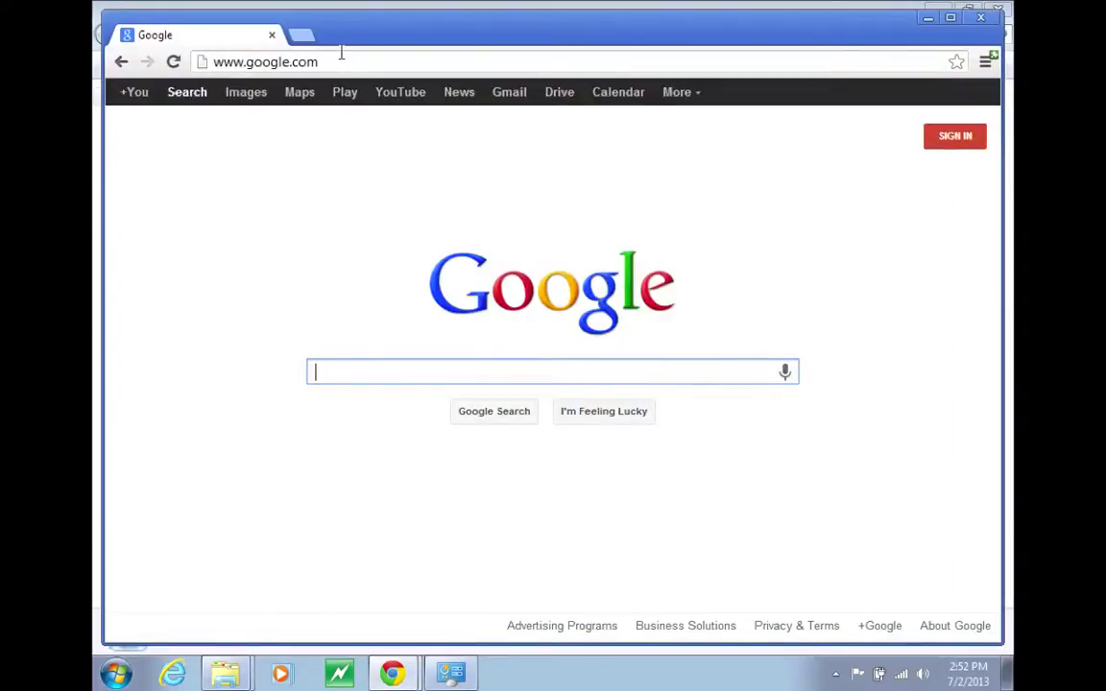
pyautogui.click(341, 56)
pyautogui.write('equi')
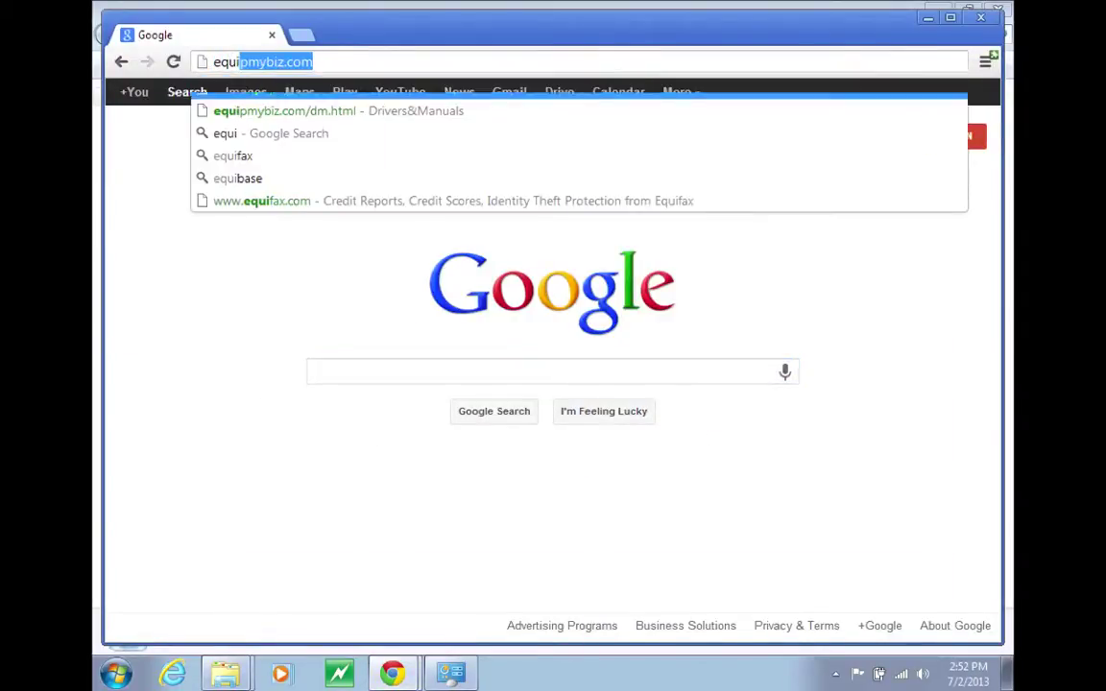
pyautogui.press('Return')
pyautogui.click(215, 384)
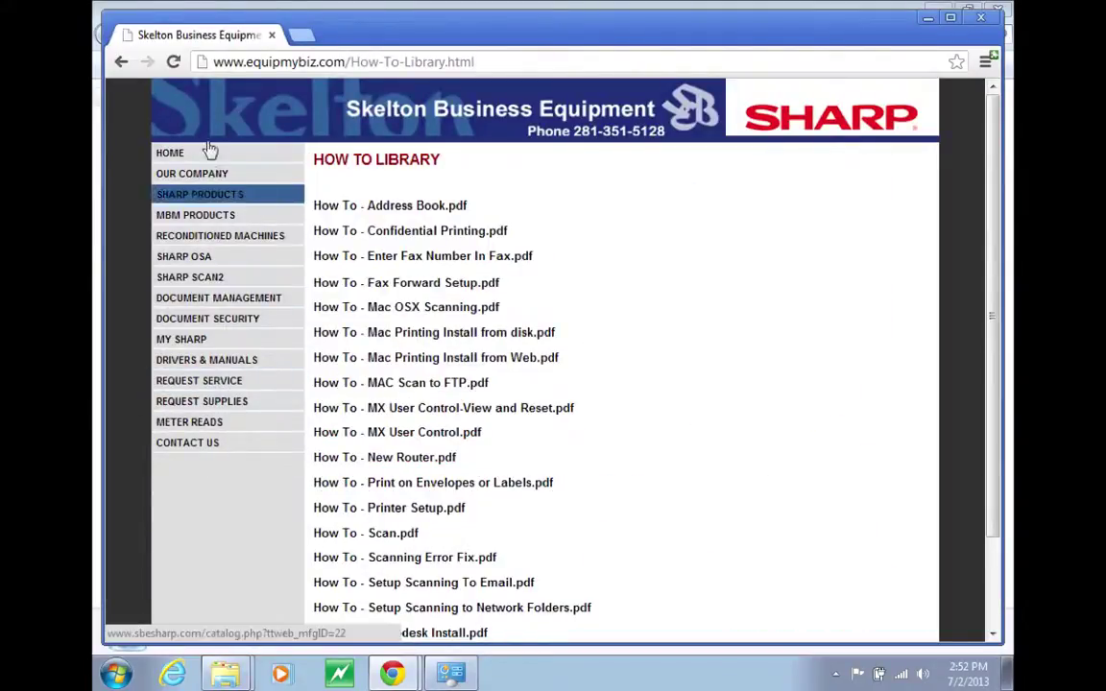
# - Return to the Skelton Business Equipment home page, open its blog and look through the table of contents
pyautogui.click(121, 63)
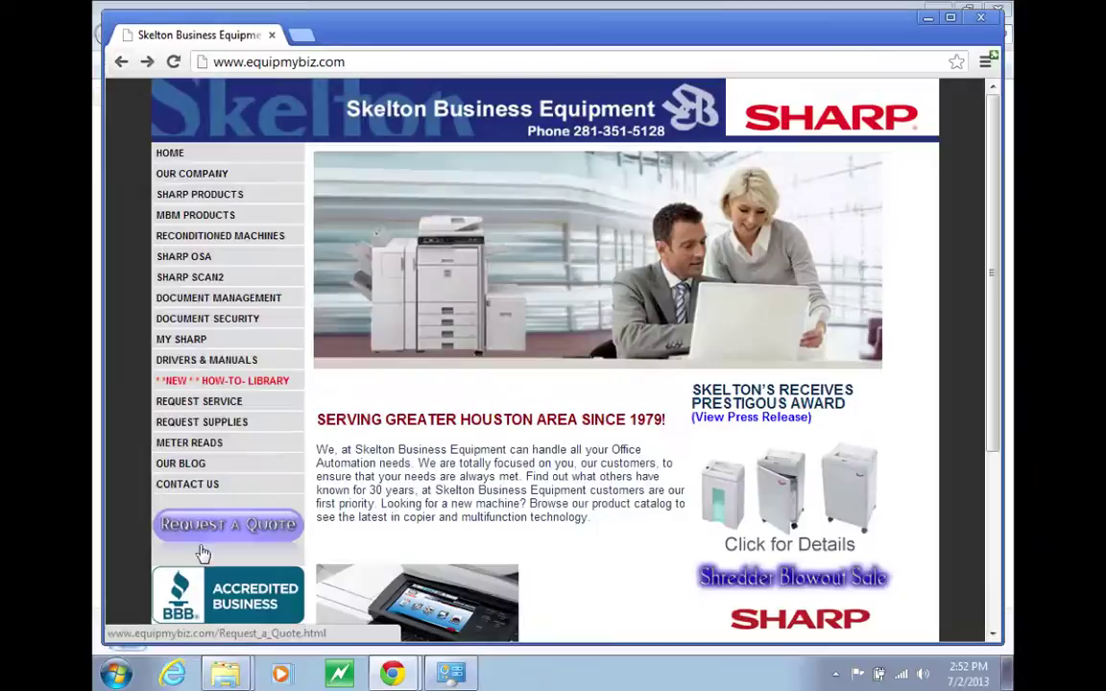
pyautogui.click(197, 465)
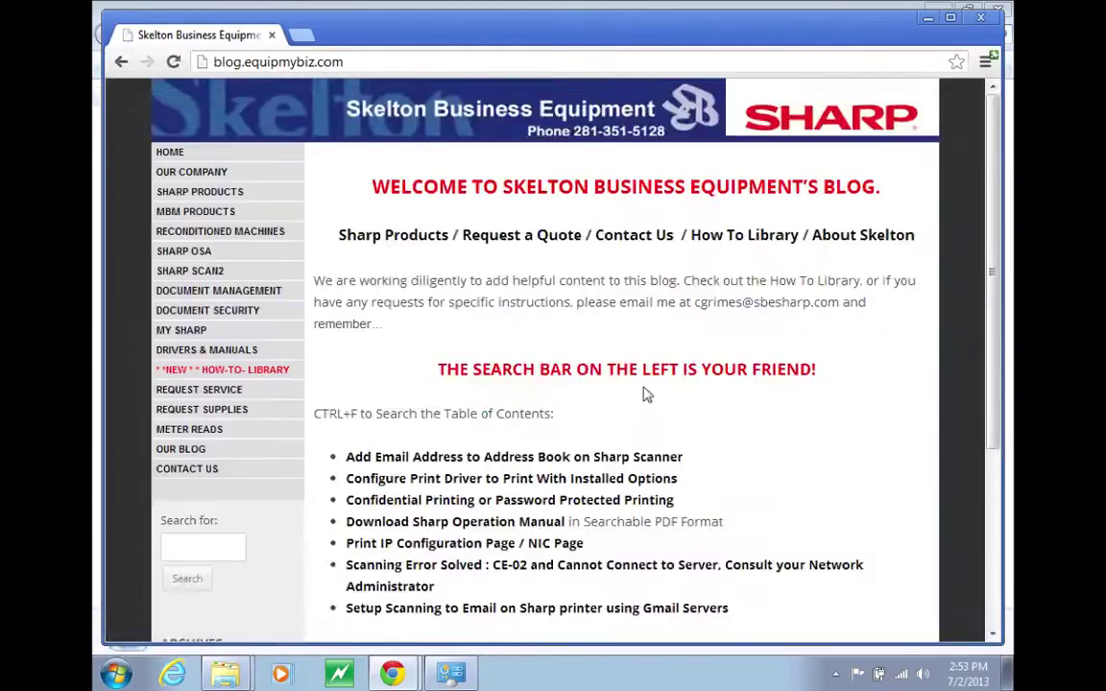
pyautogui.scroll(-3, 646, 394)
pyautogui.scroll(3, 645, 394)
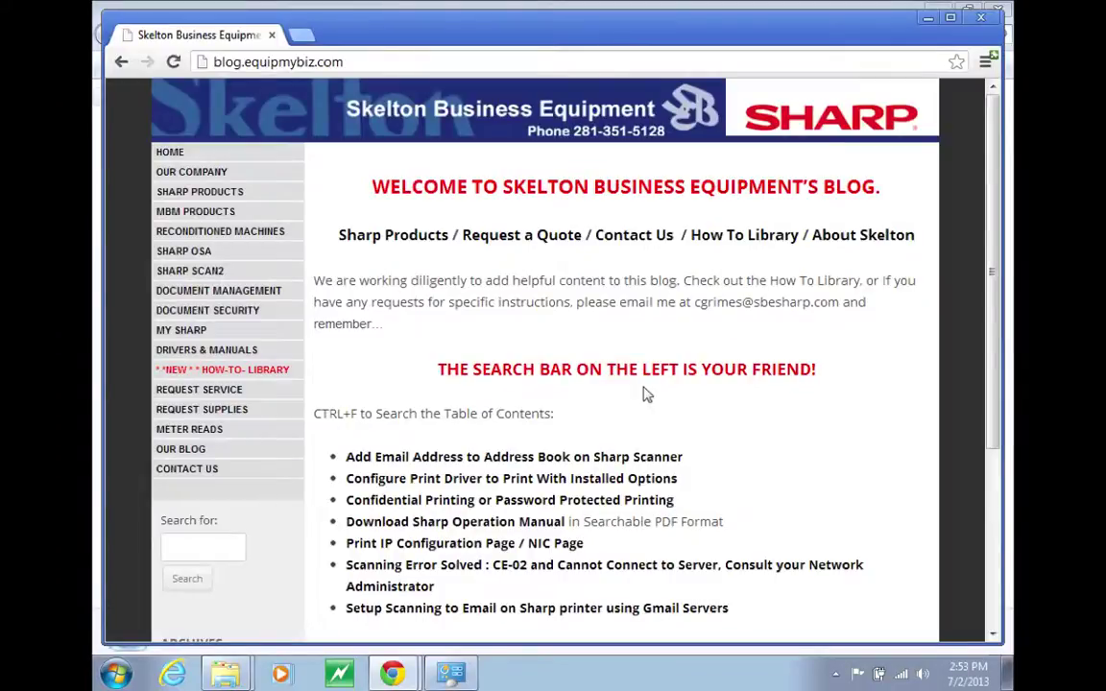